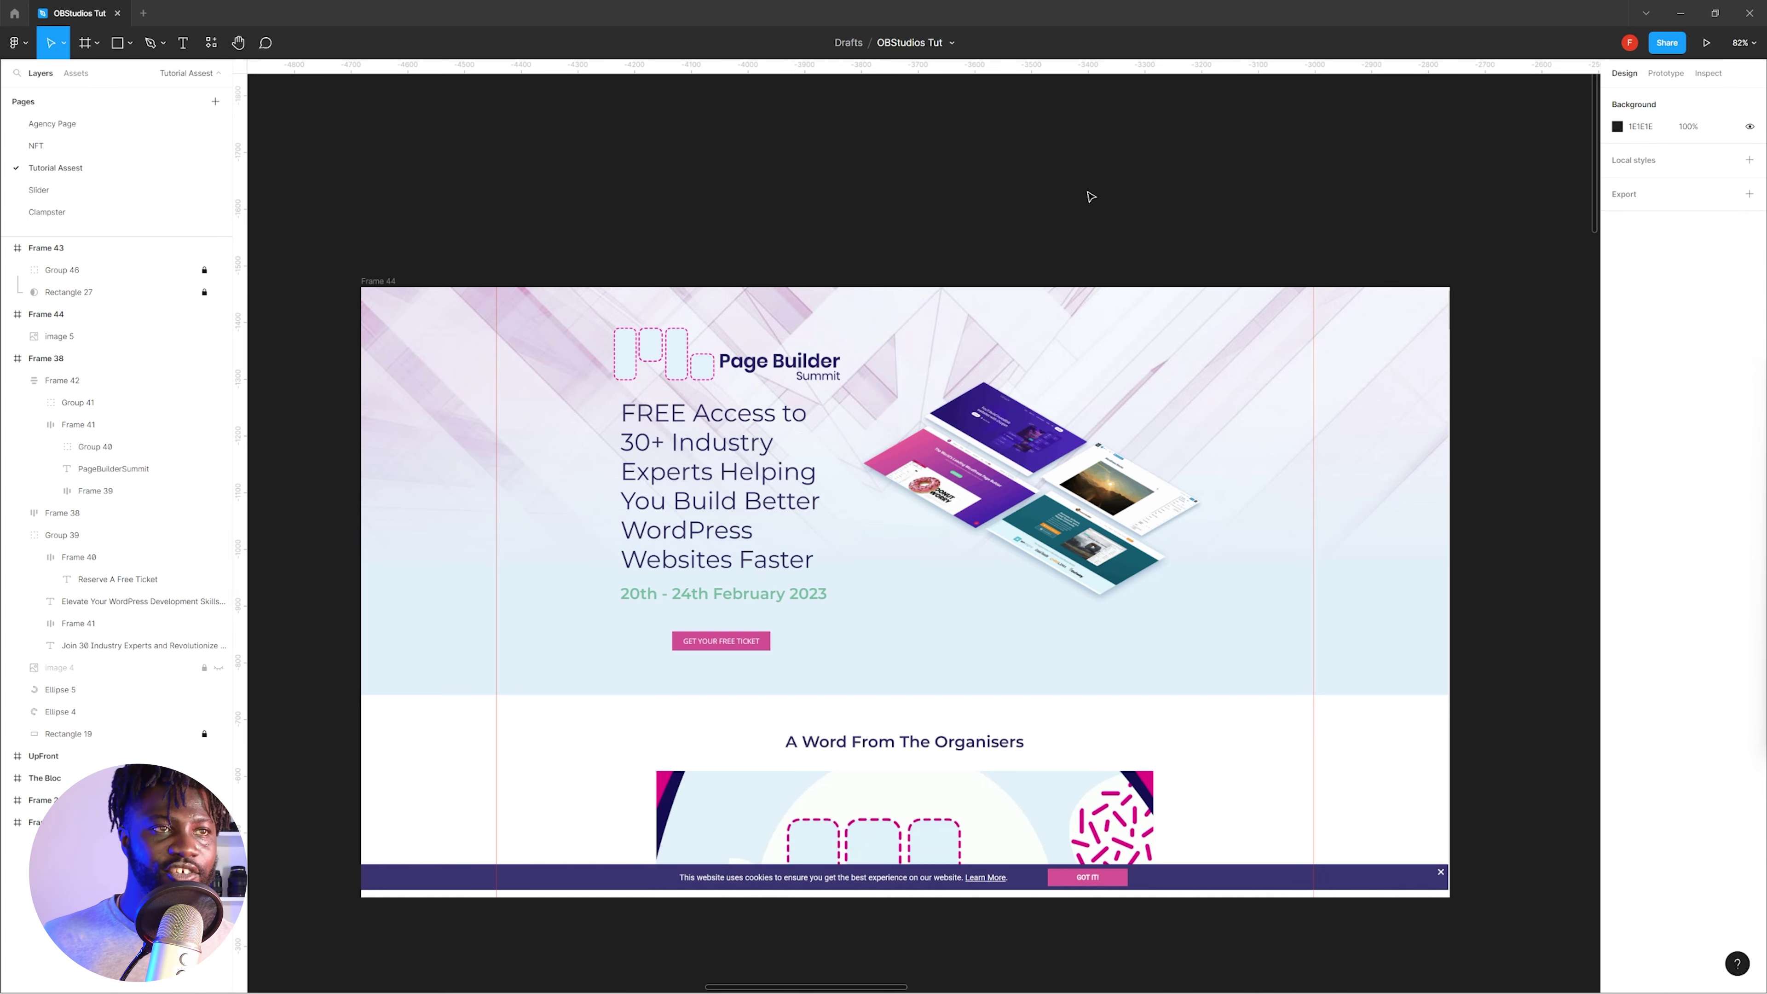
scroll(1090, 197, down, 10)
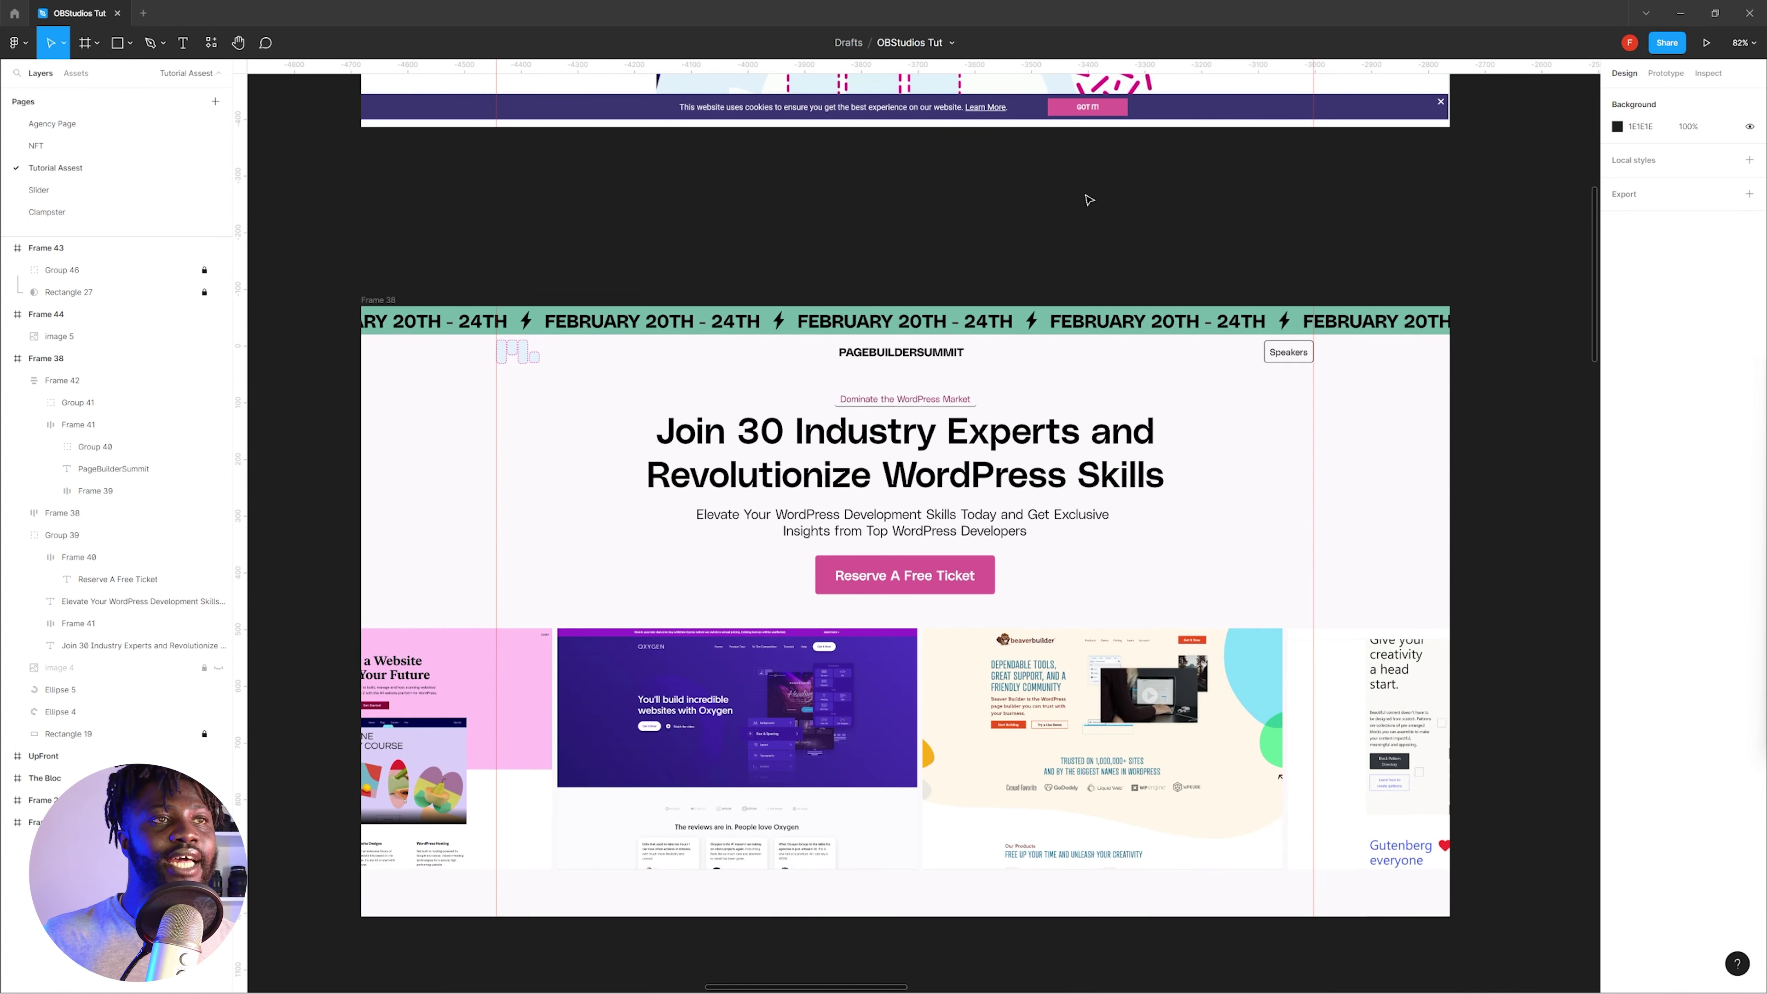
scroll(1089, 200, down, 1)
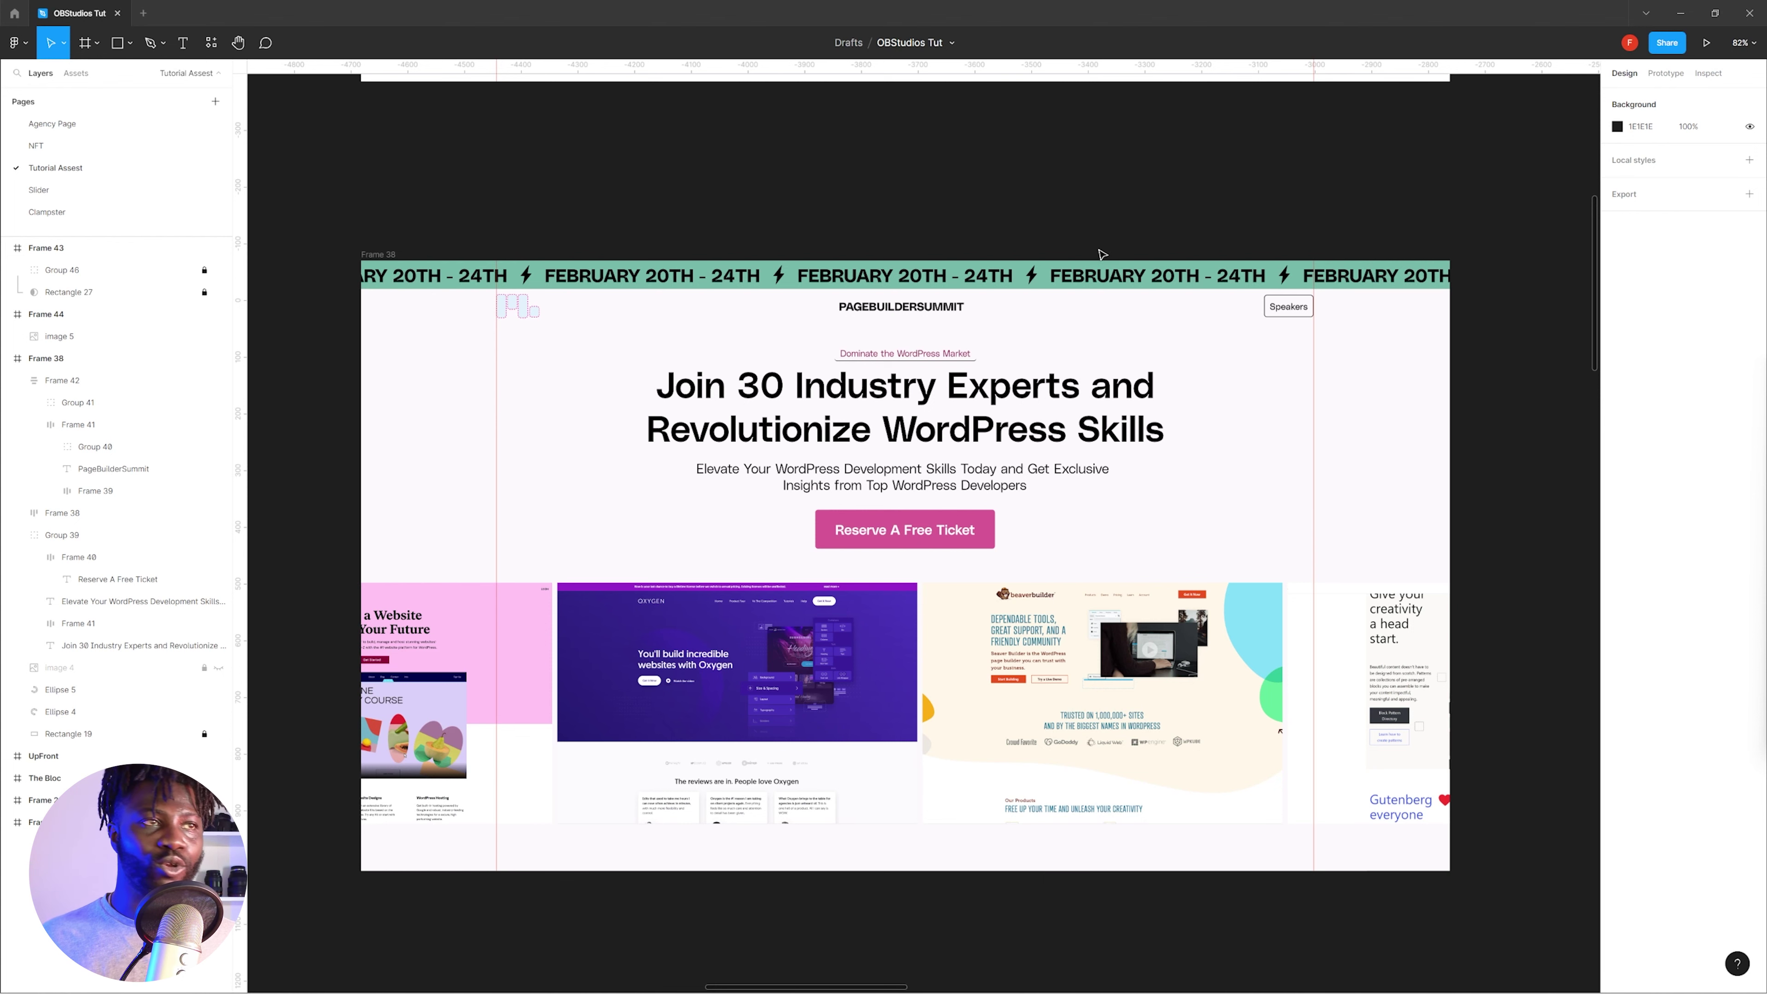
scroll(1100, 255, up, 10)
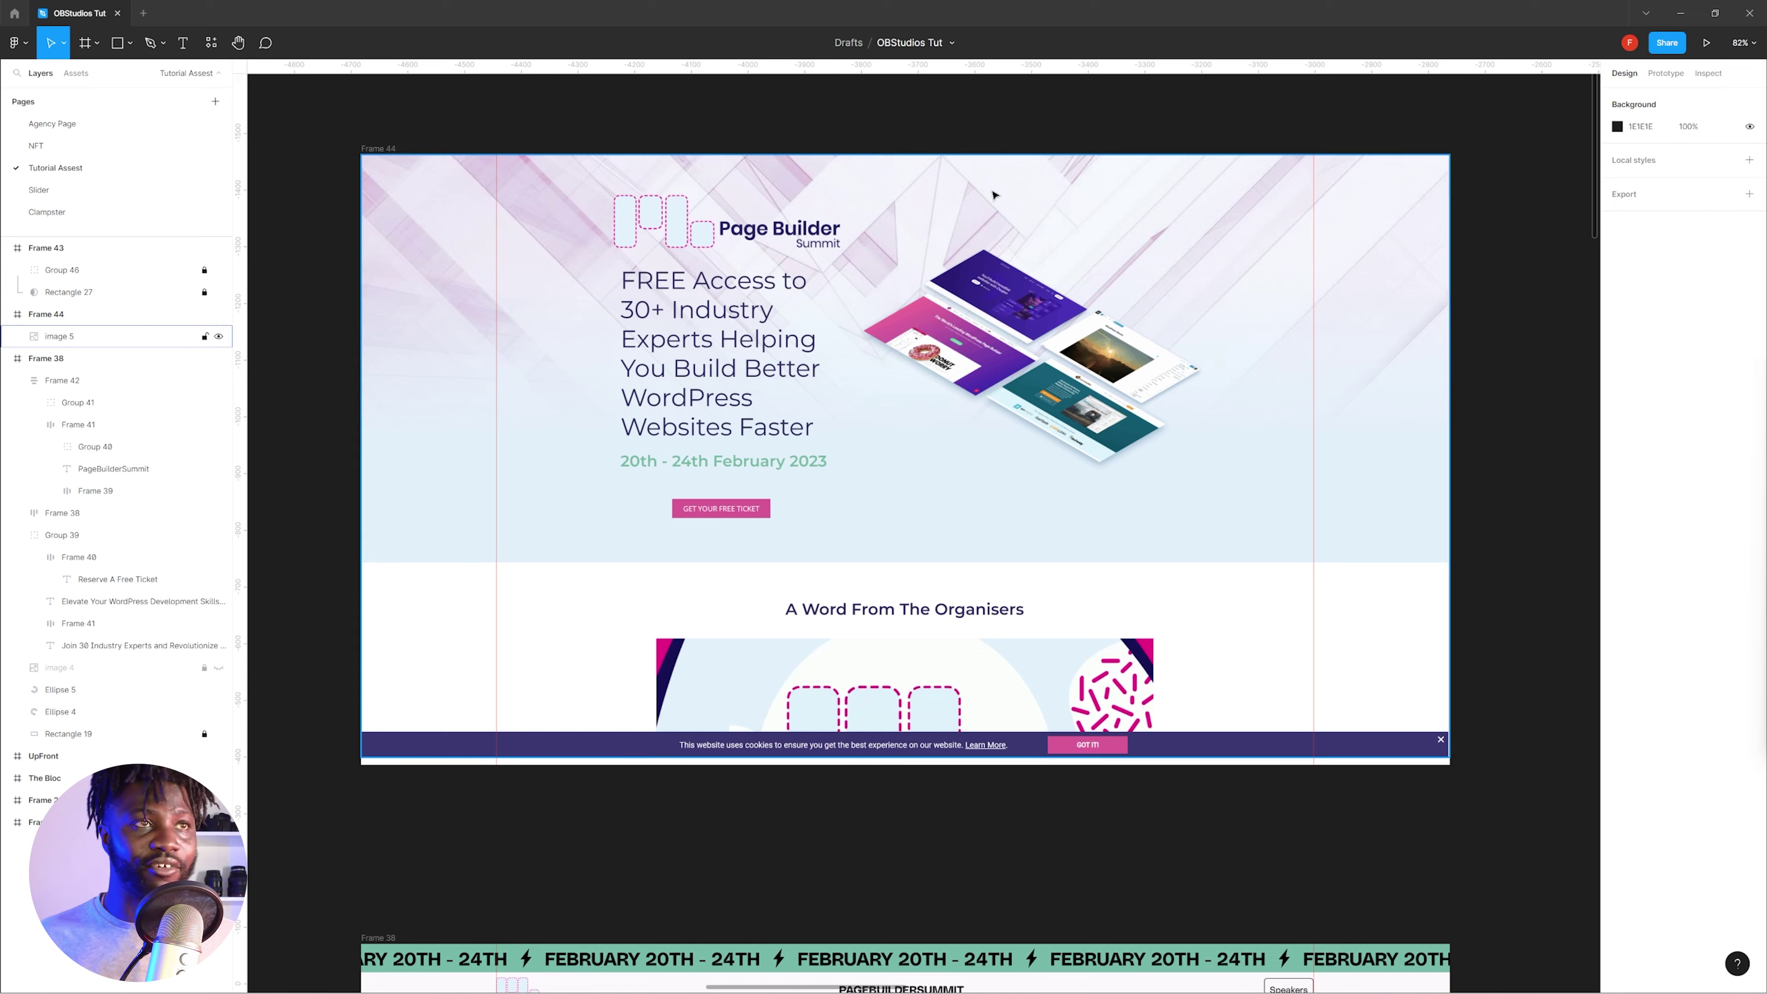
scroll(1145, 209, down, 5)
scroll(1134, 278, up, 7)
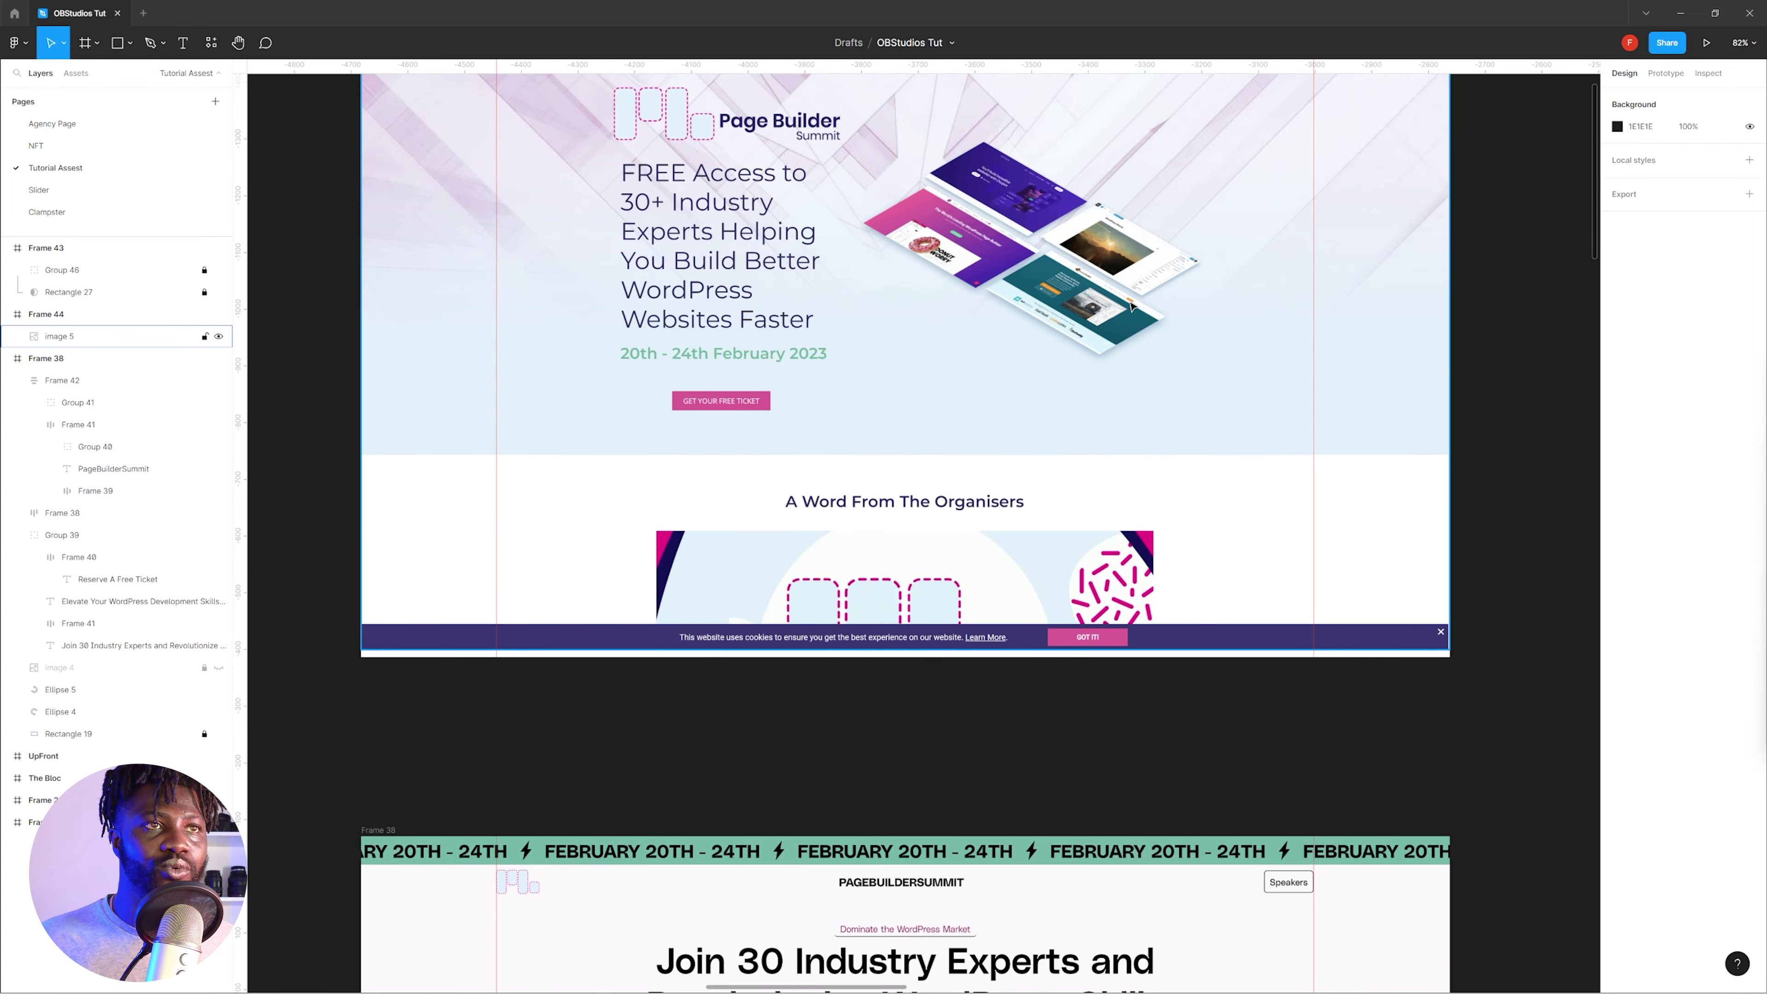
scroll(1132, 307, down, 8)
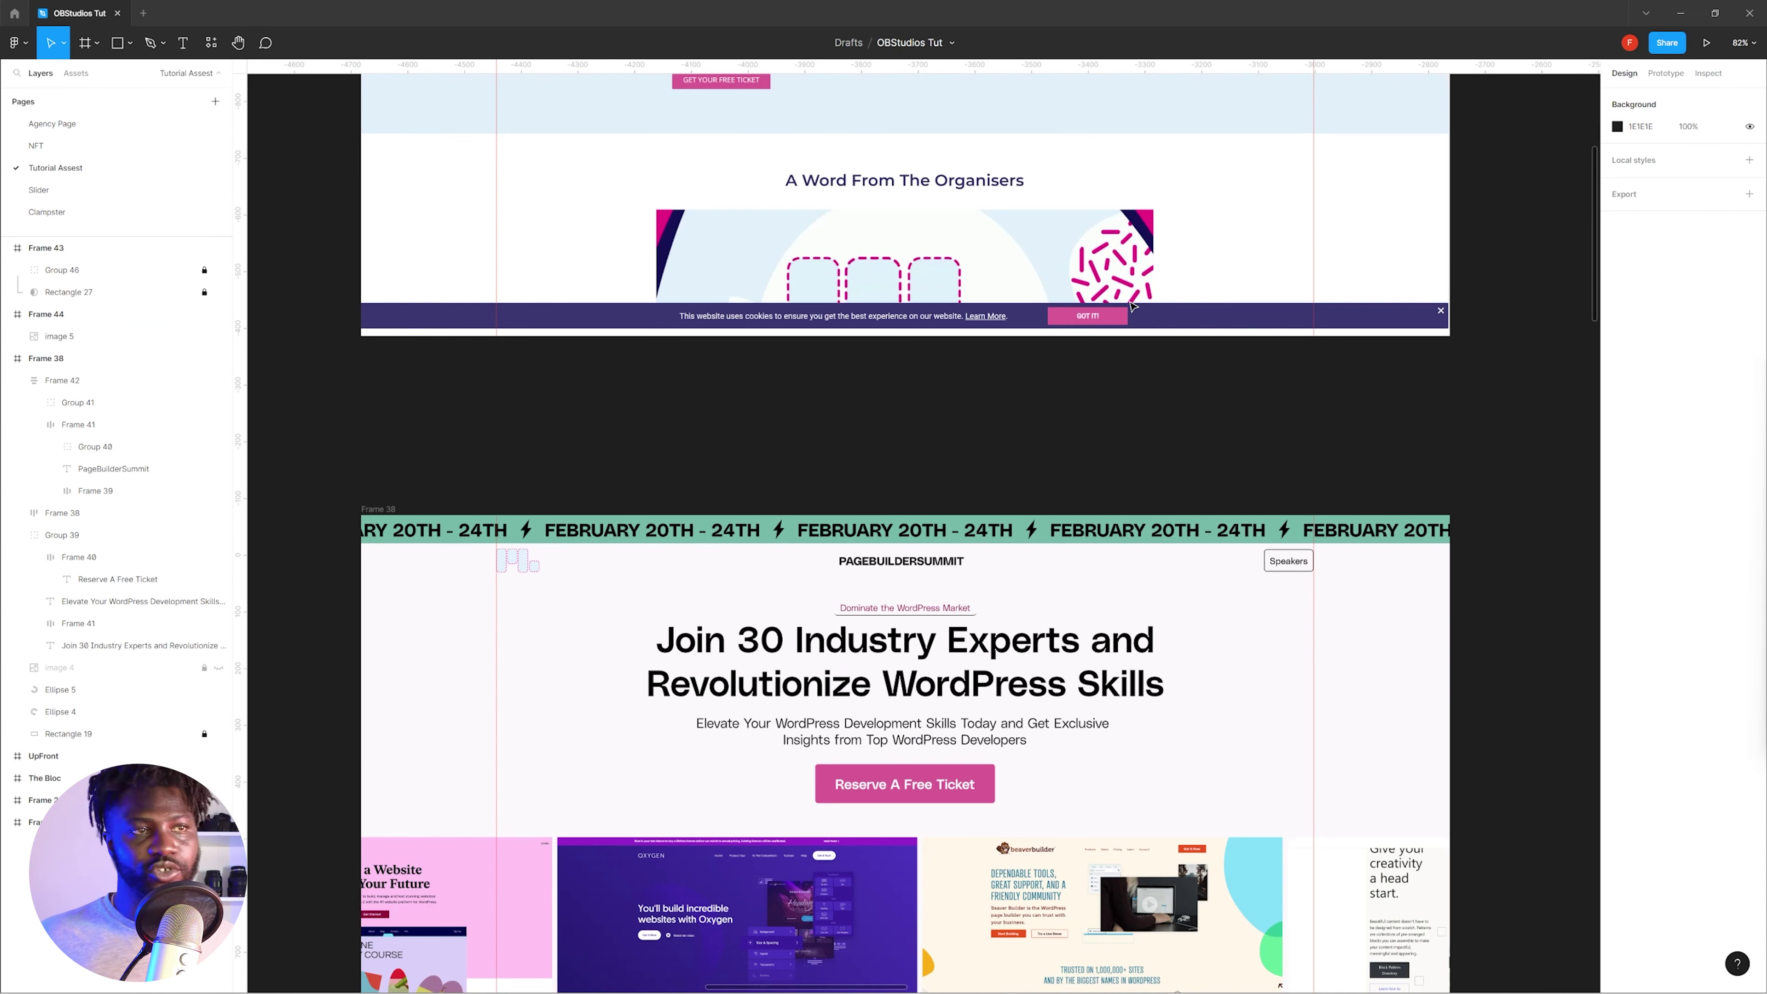
scroll(1114, 367, up, 4)
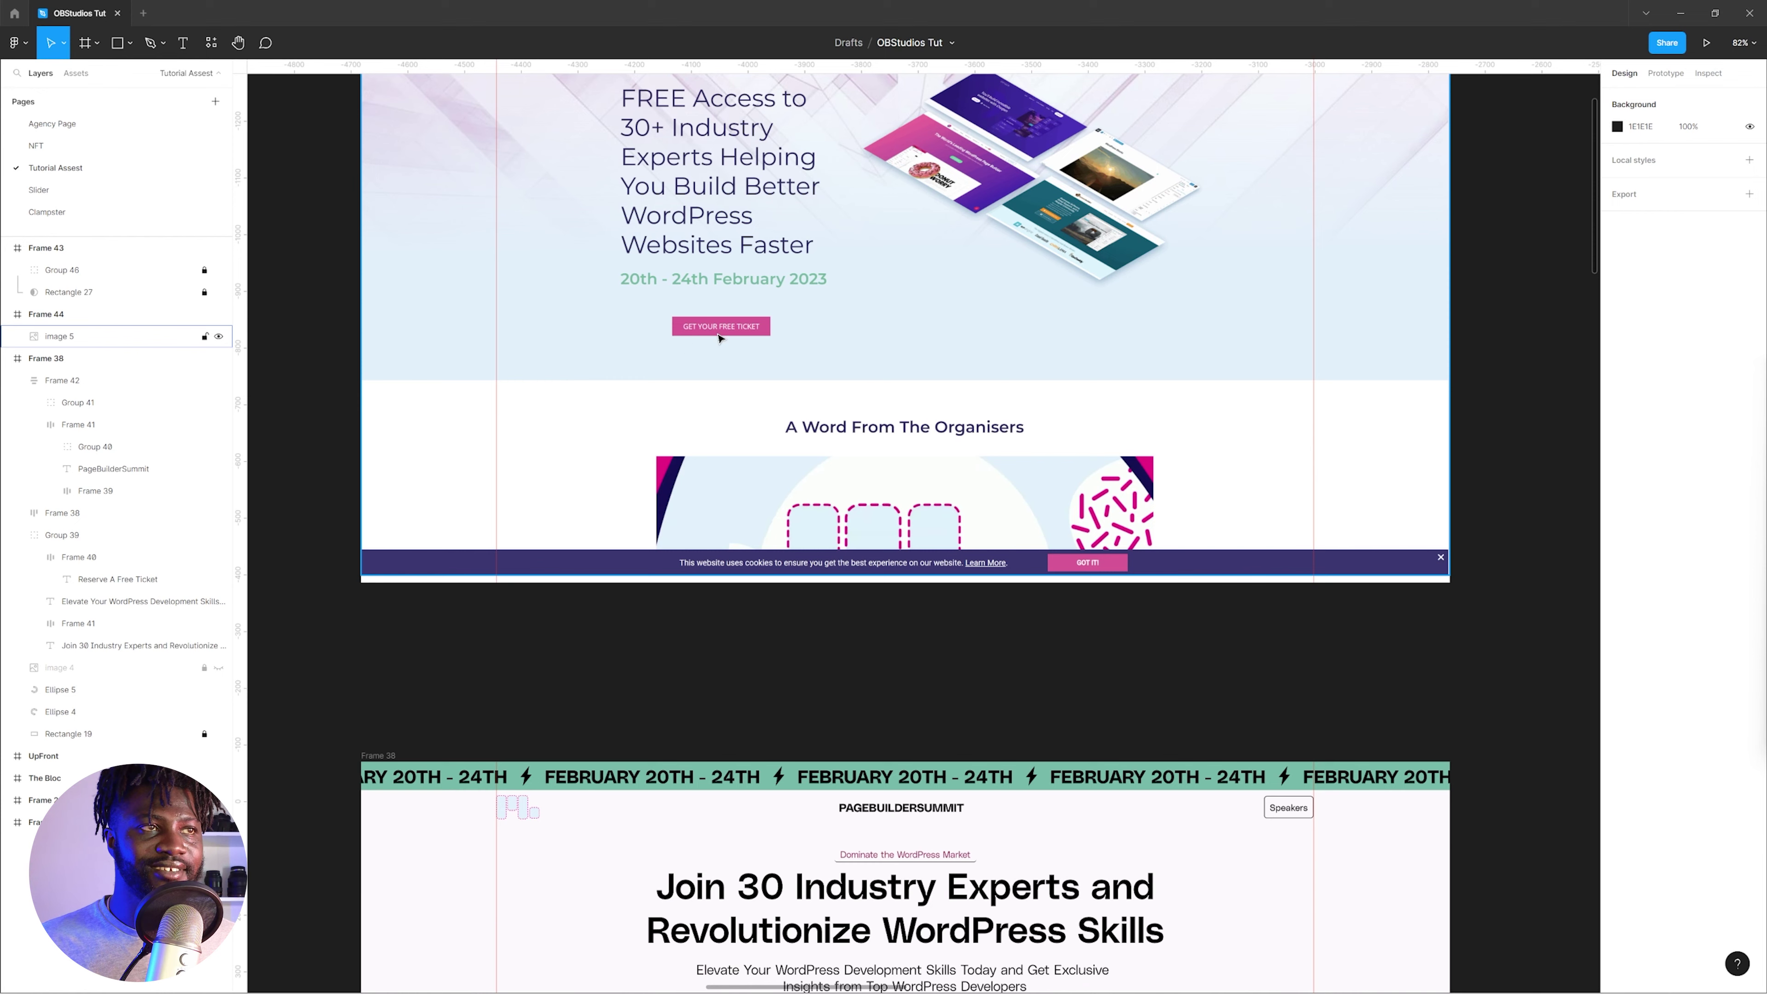
scroll(716, 339, up, 1)
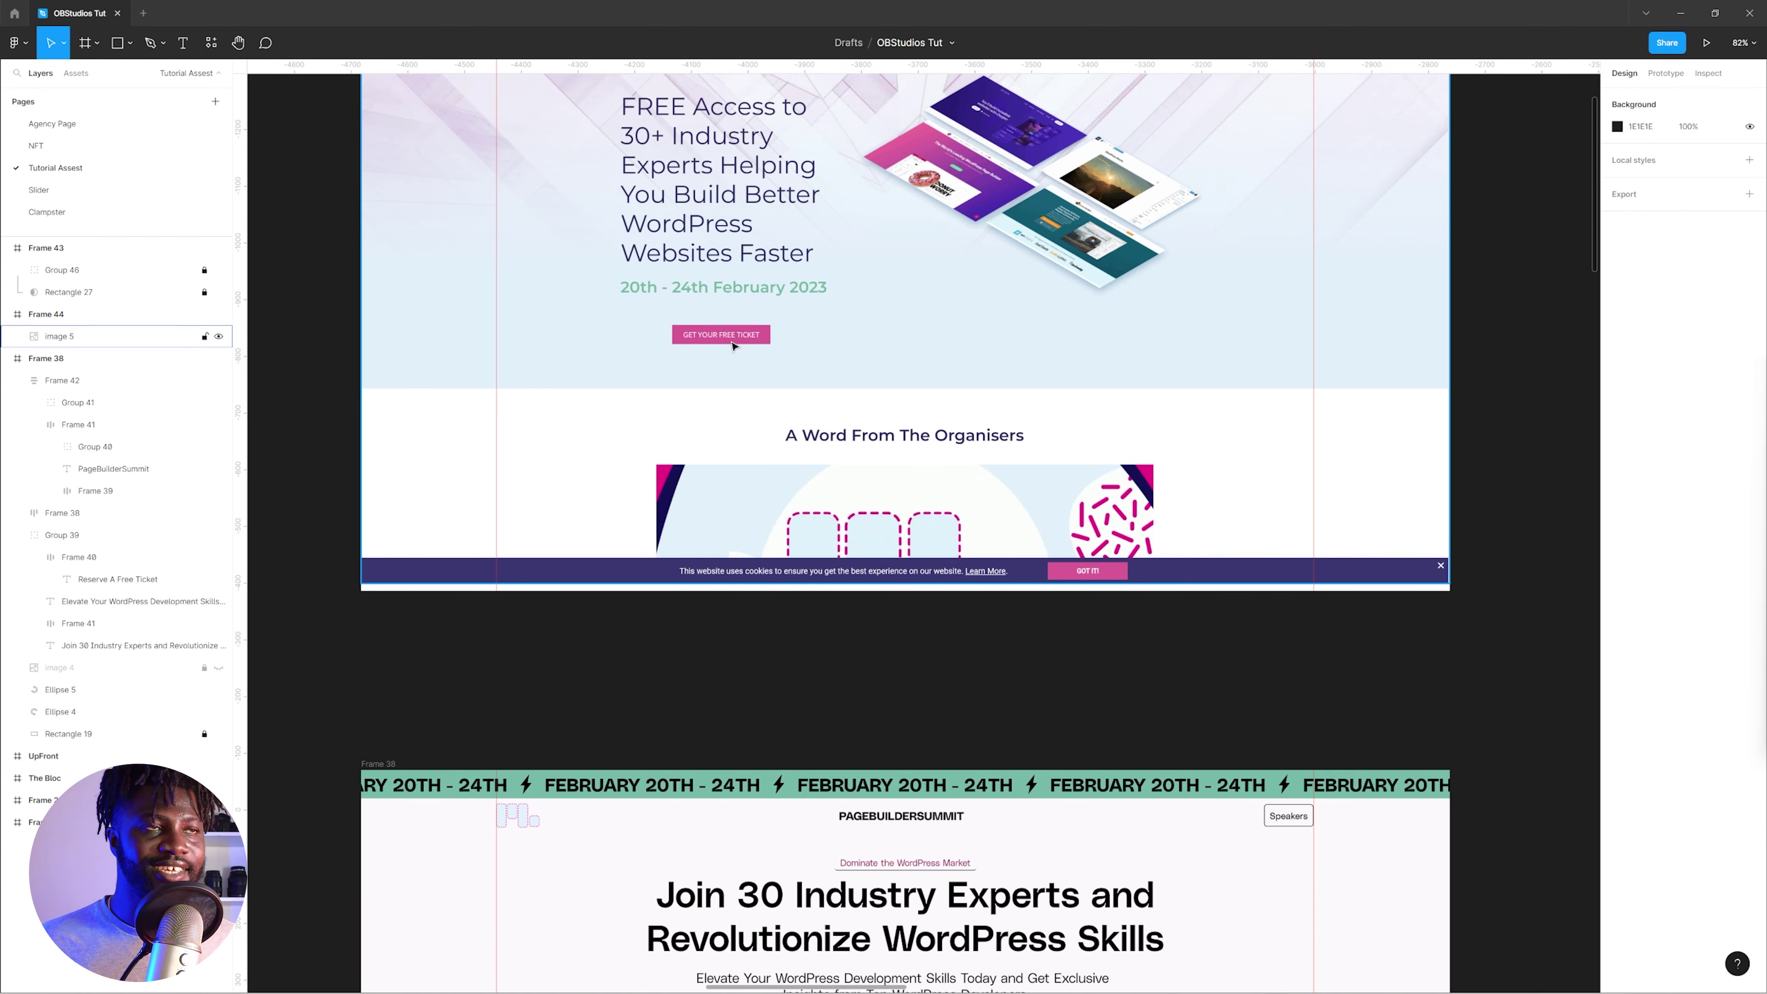
scroll(734, 347, up, 1)
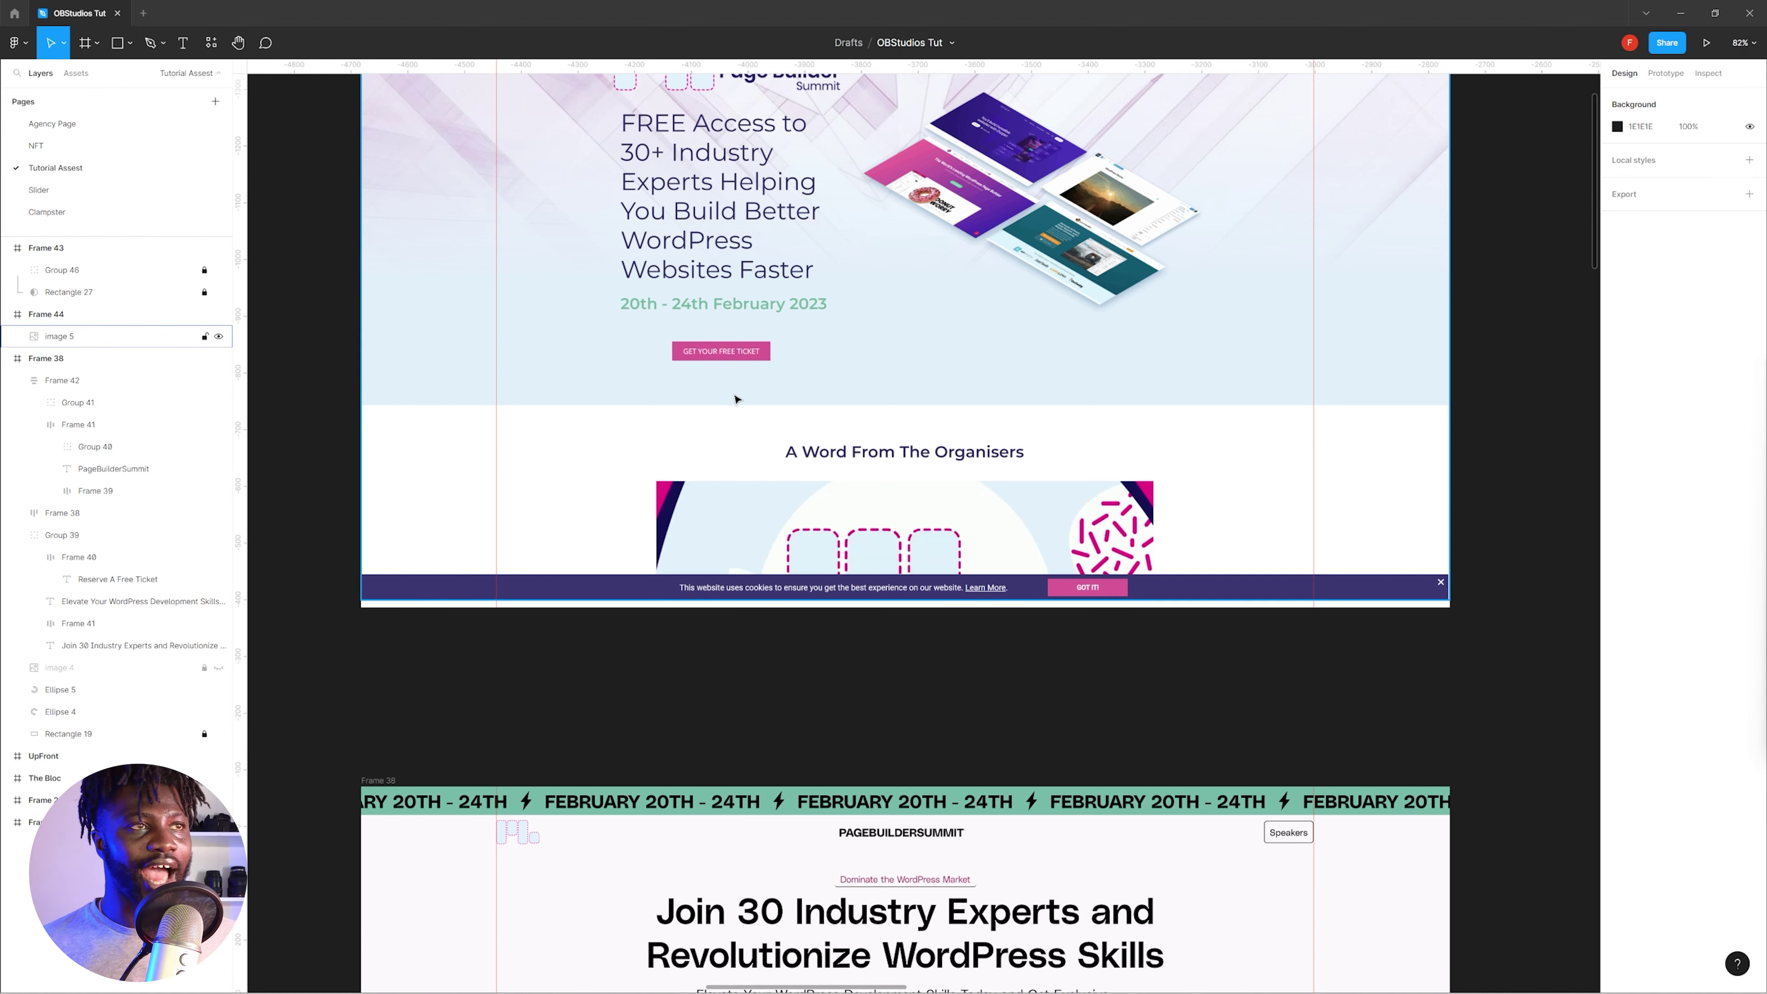
scroll(748, 299, up, 1)
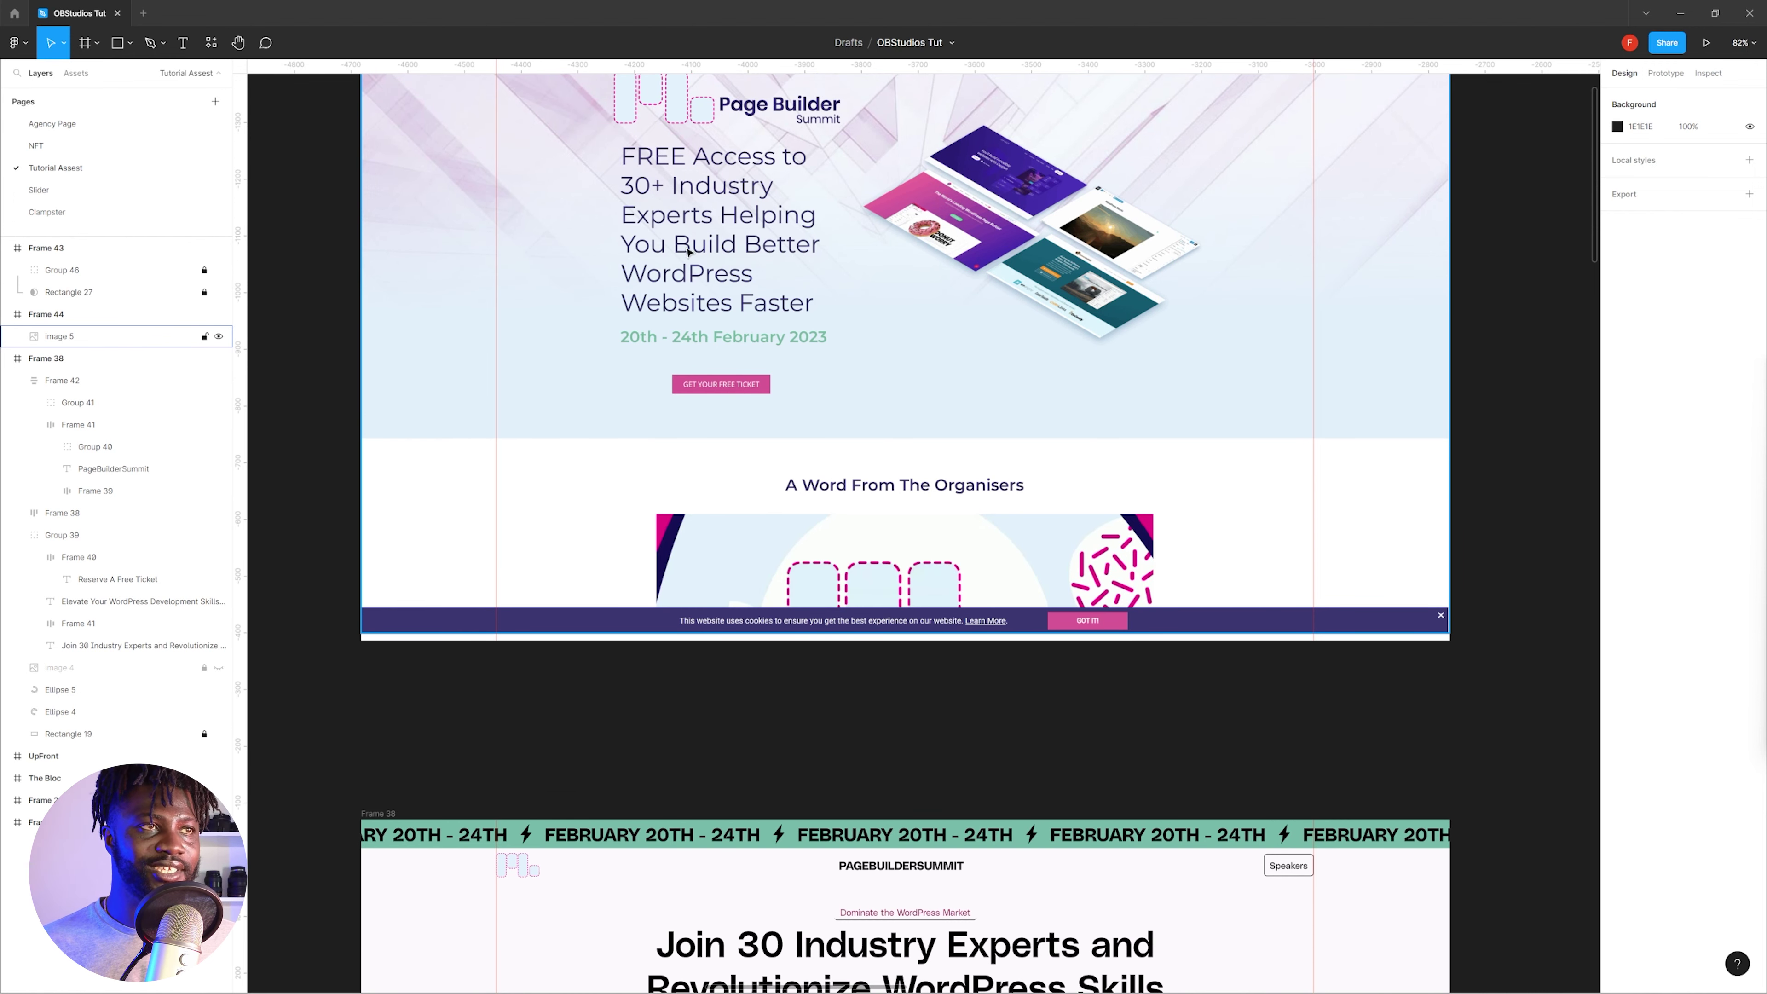
scroll(699, 252, up, 1)
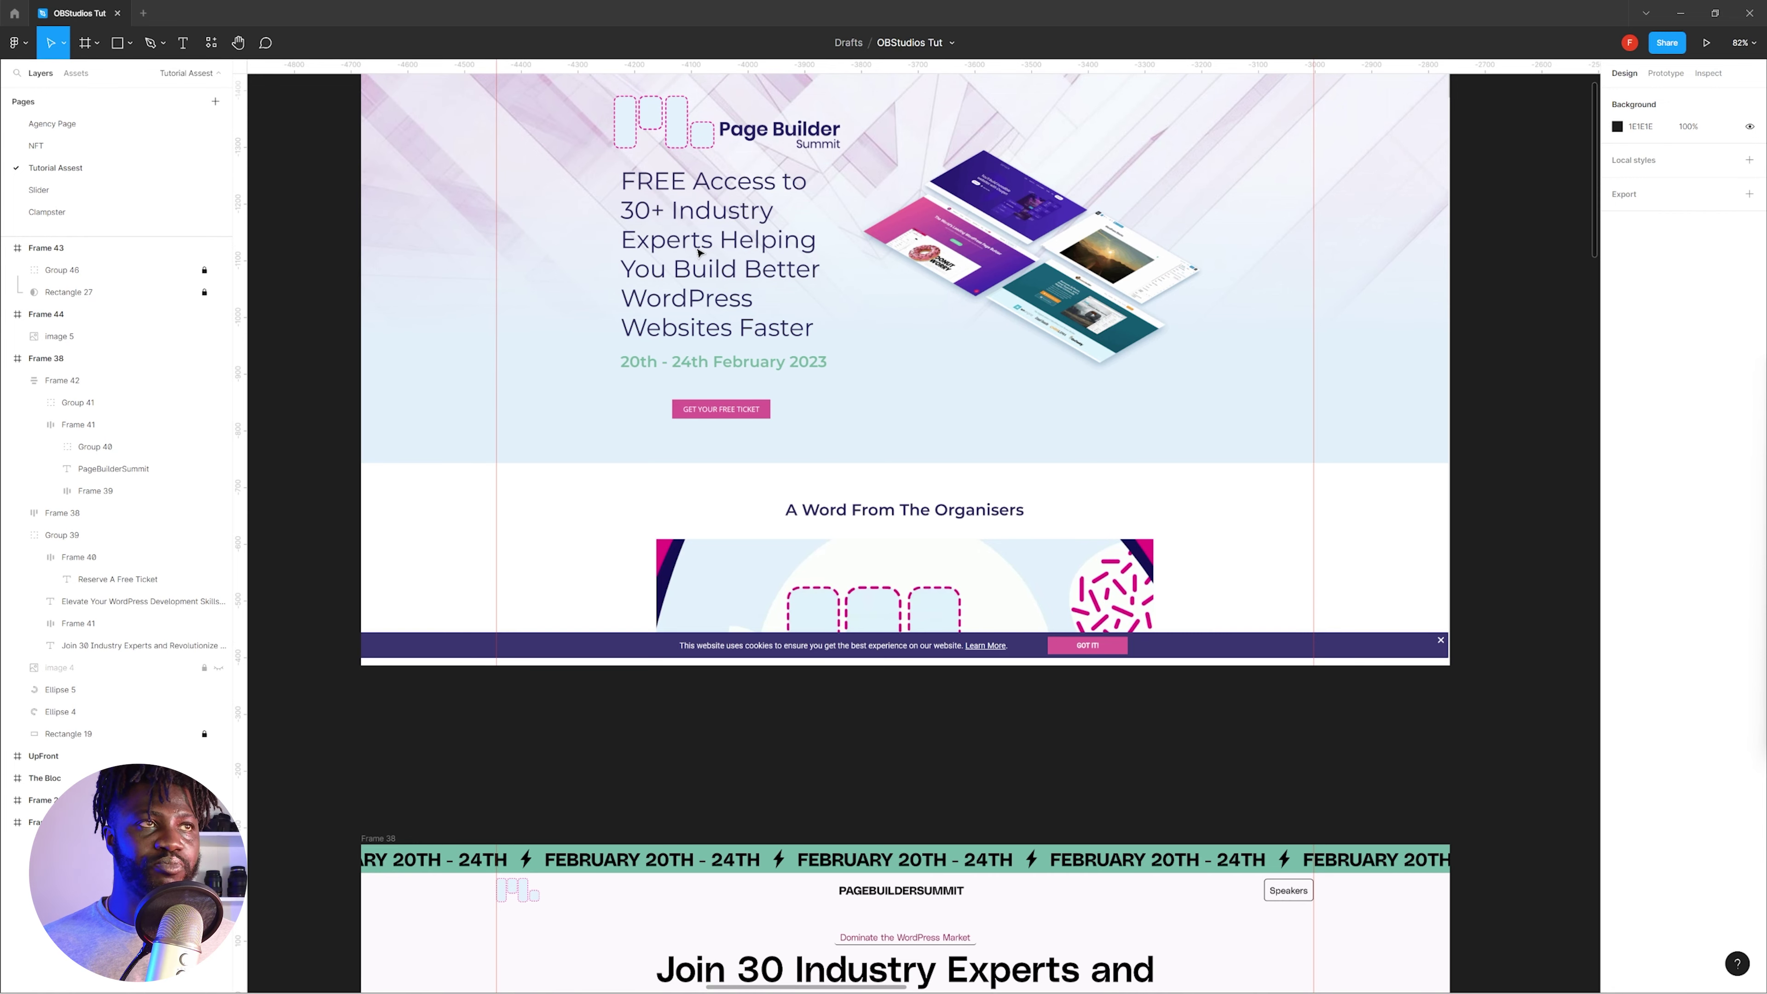
scroll(699, 252, up, 1)
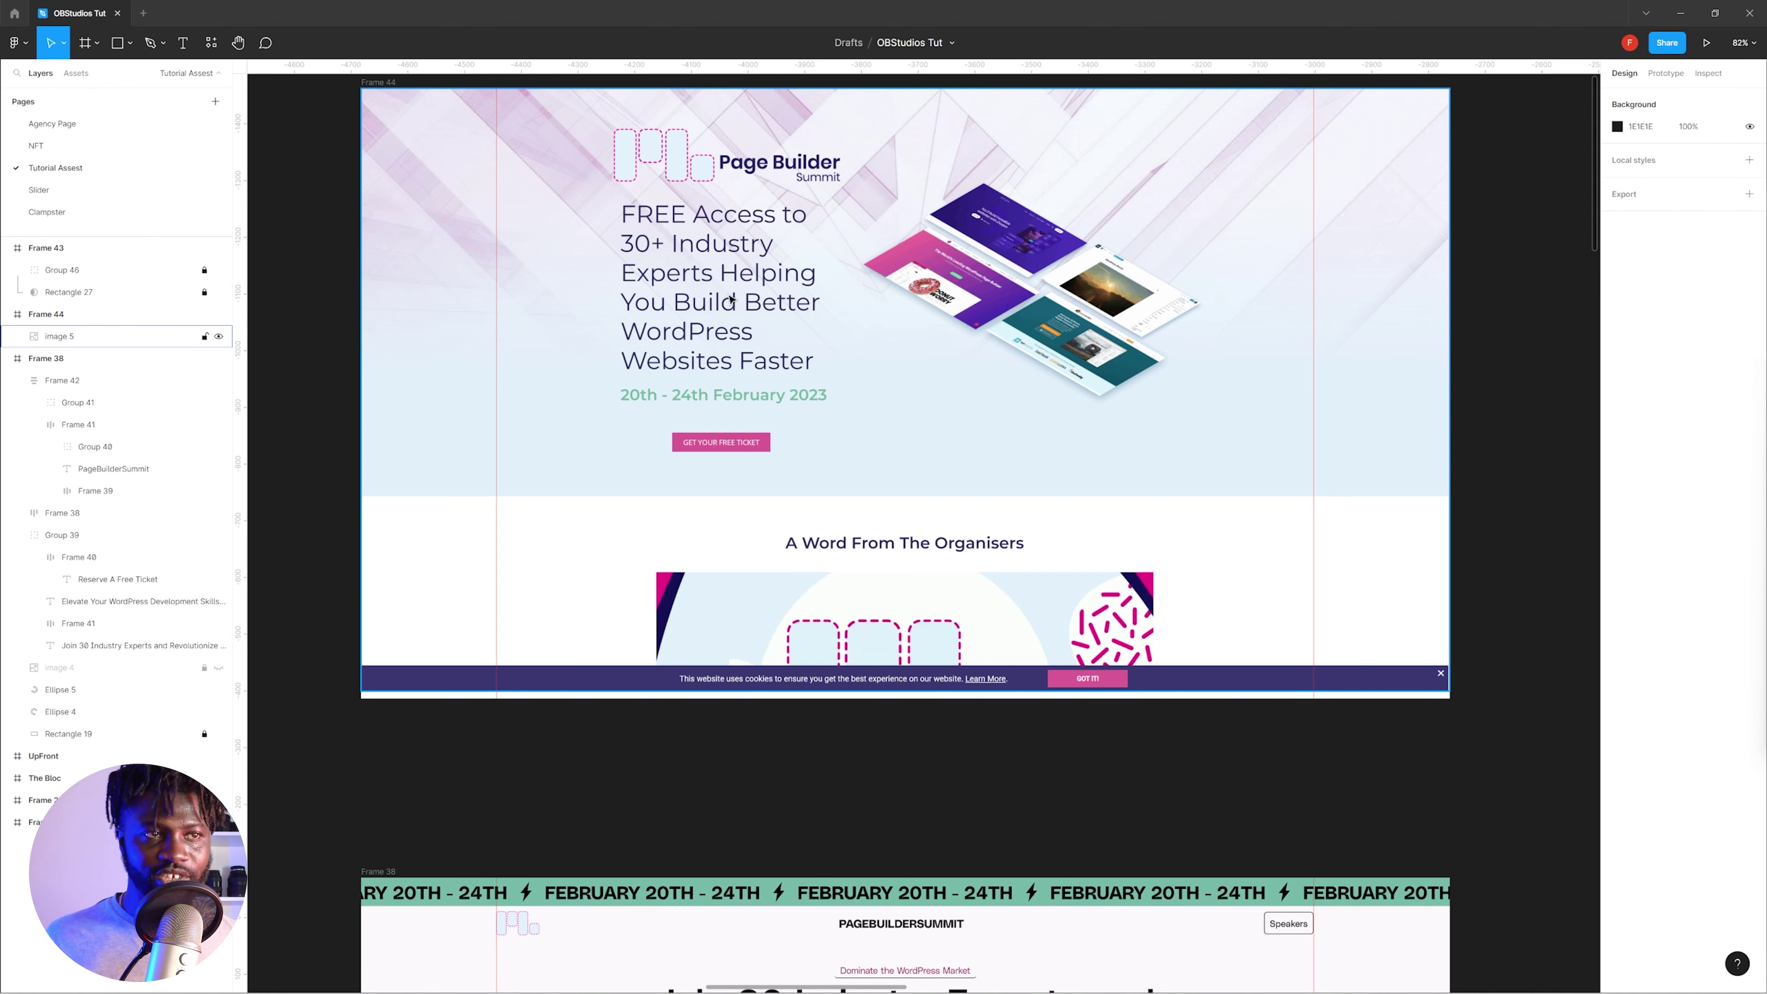
- In Frame 38's heading, add 'Your' before 'WordPress' so it reads 'Revolutionize Your WordPress Skills'
scroll(731, 298, down, 5)
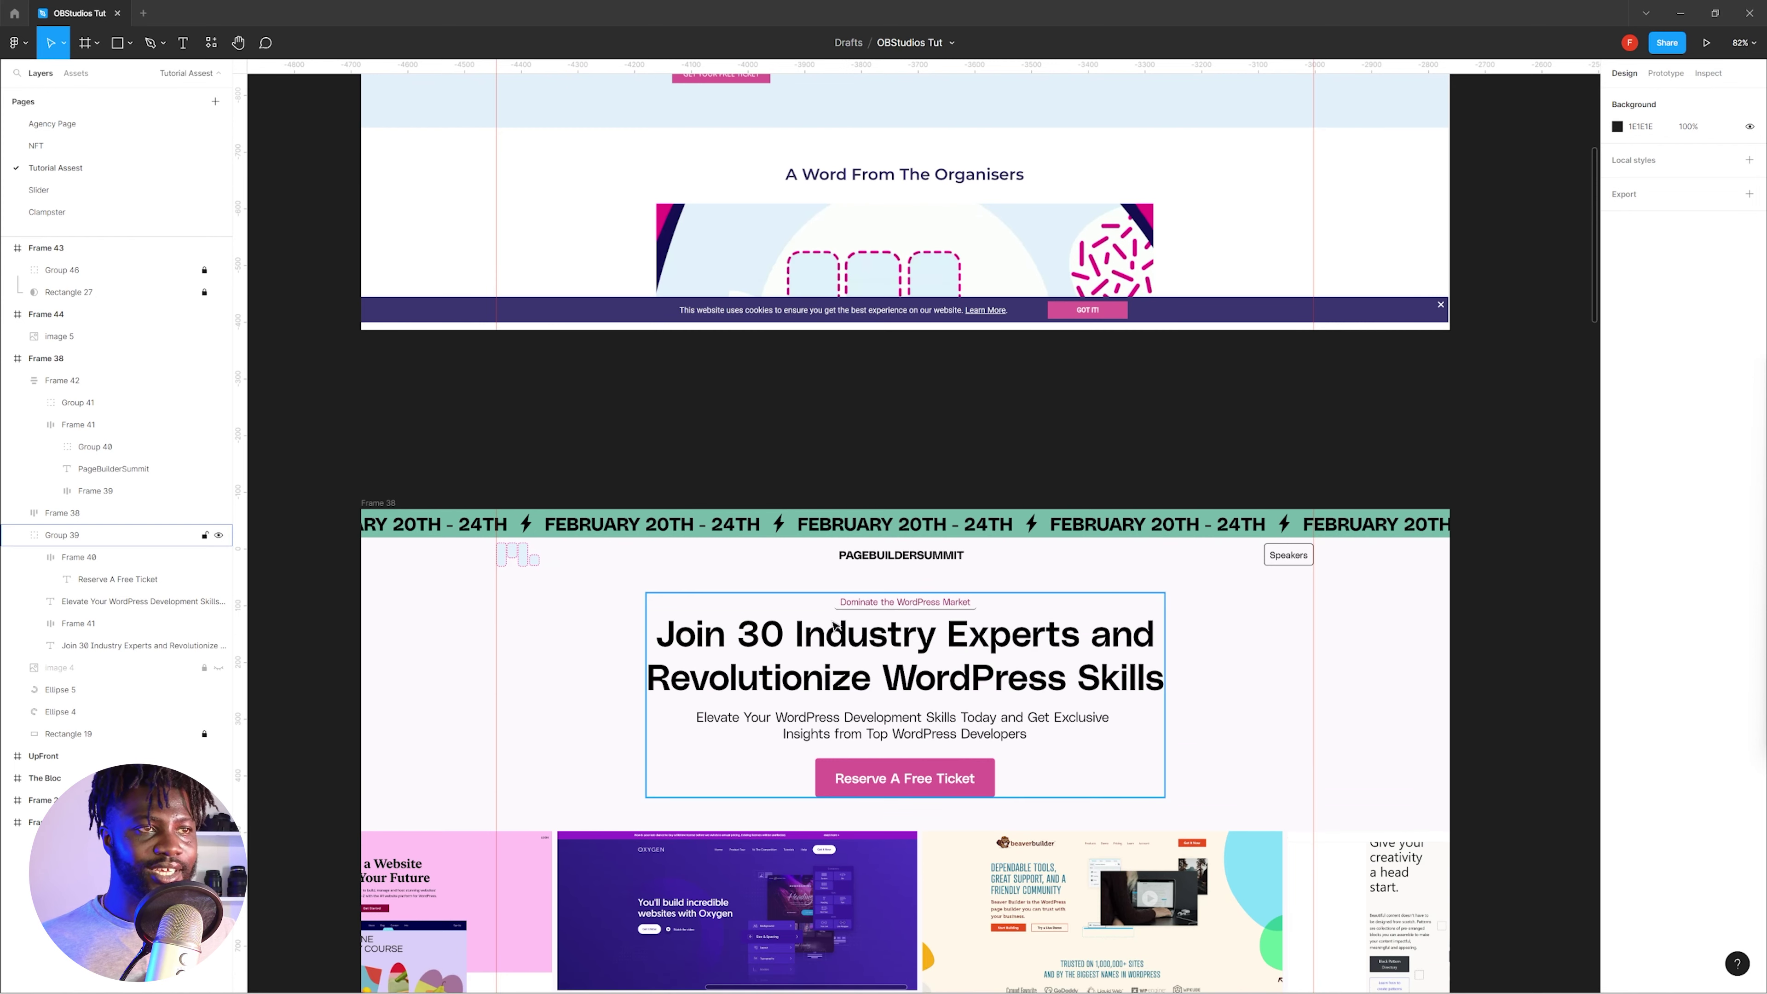
scroll(802, 535, down, 2)
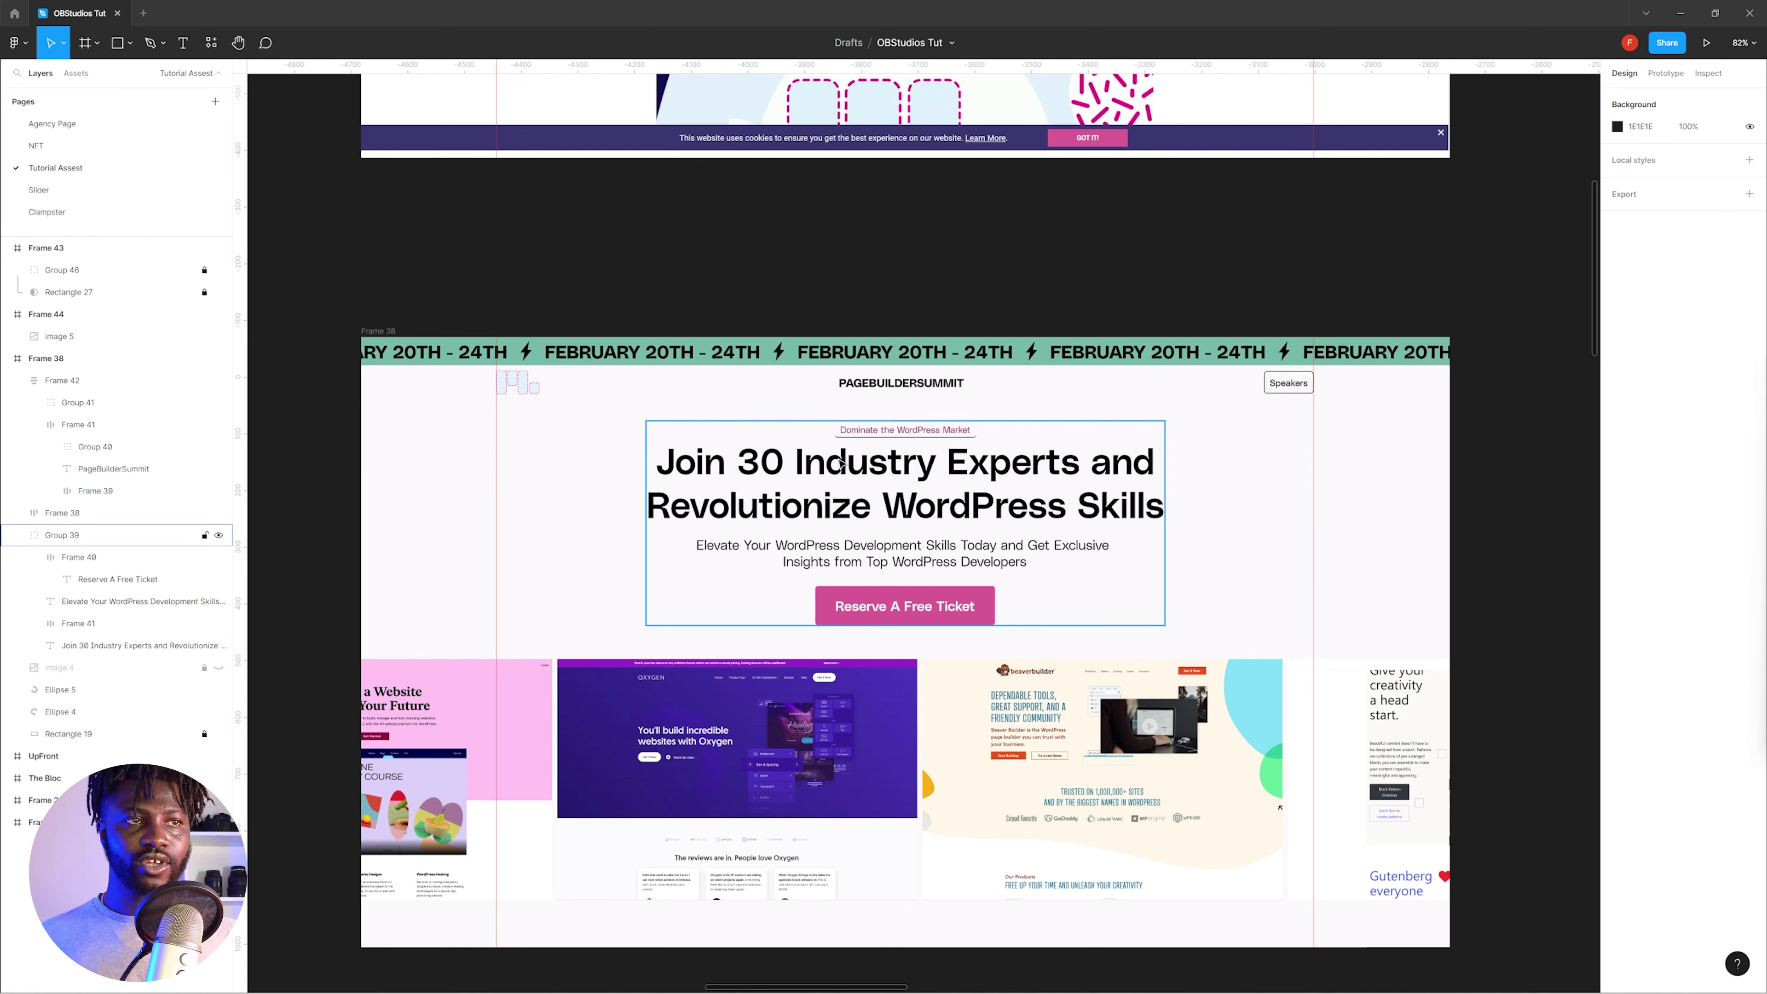
click(893, 506)
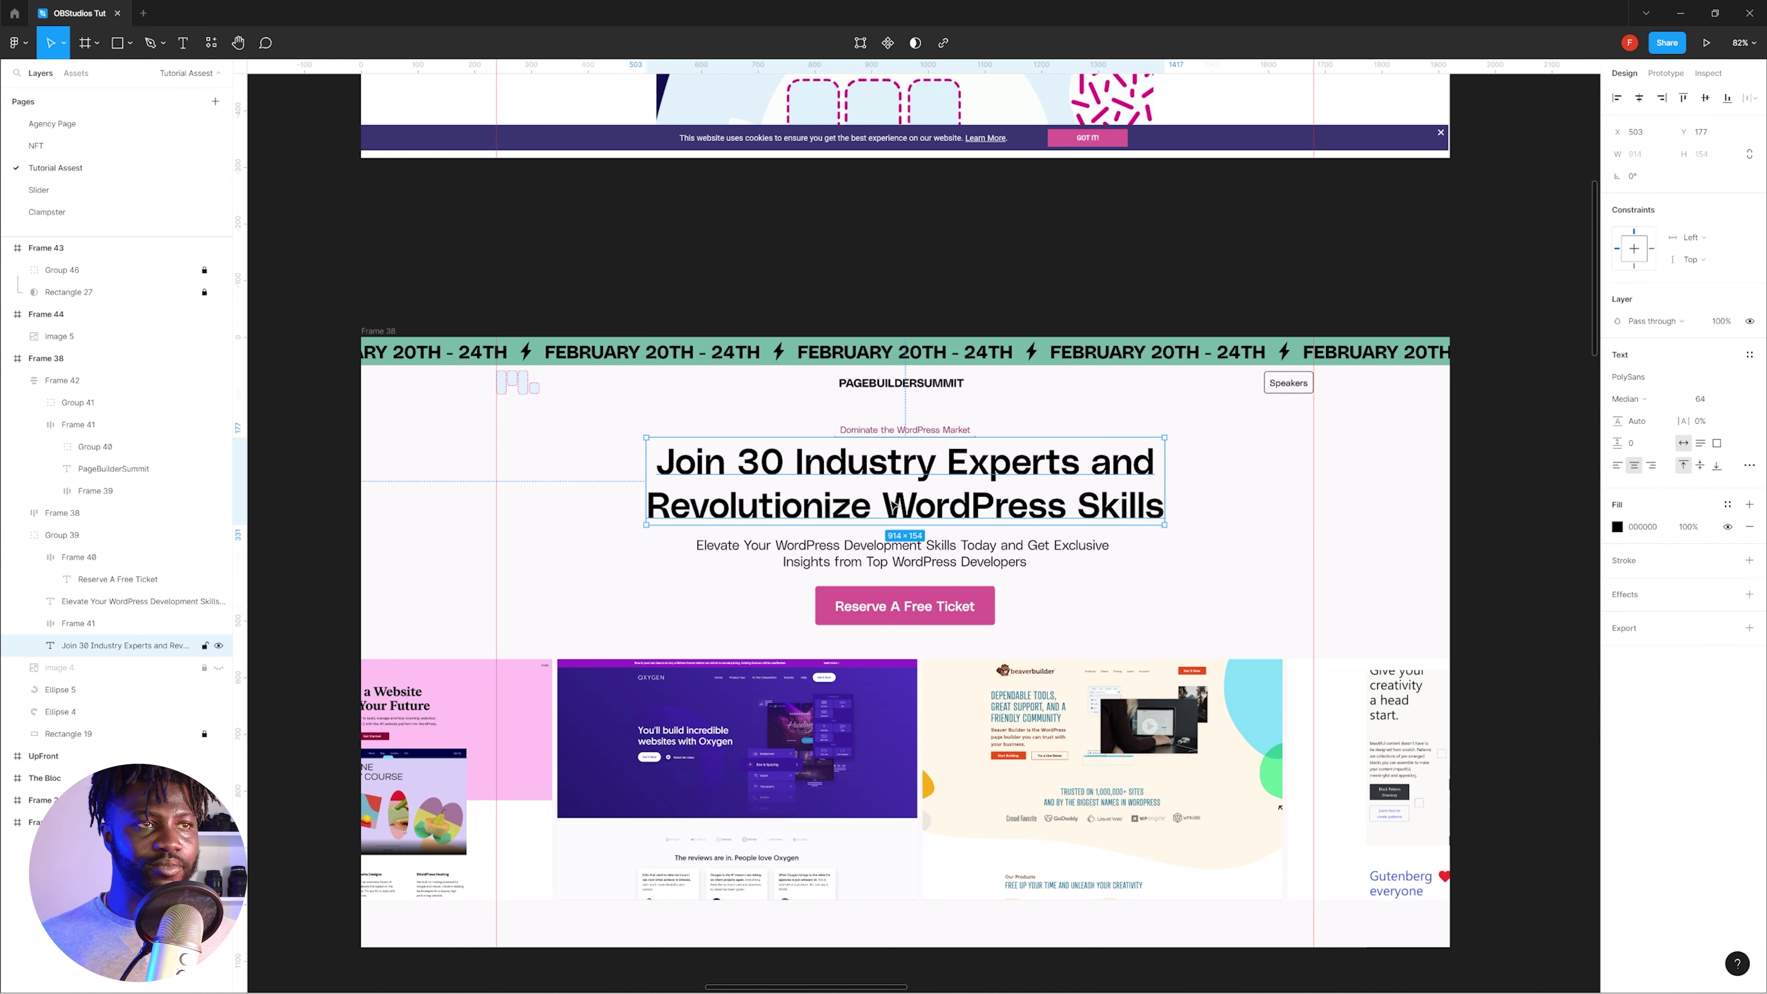
double_click(893, 506)
click(883, 506)
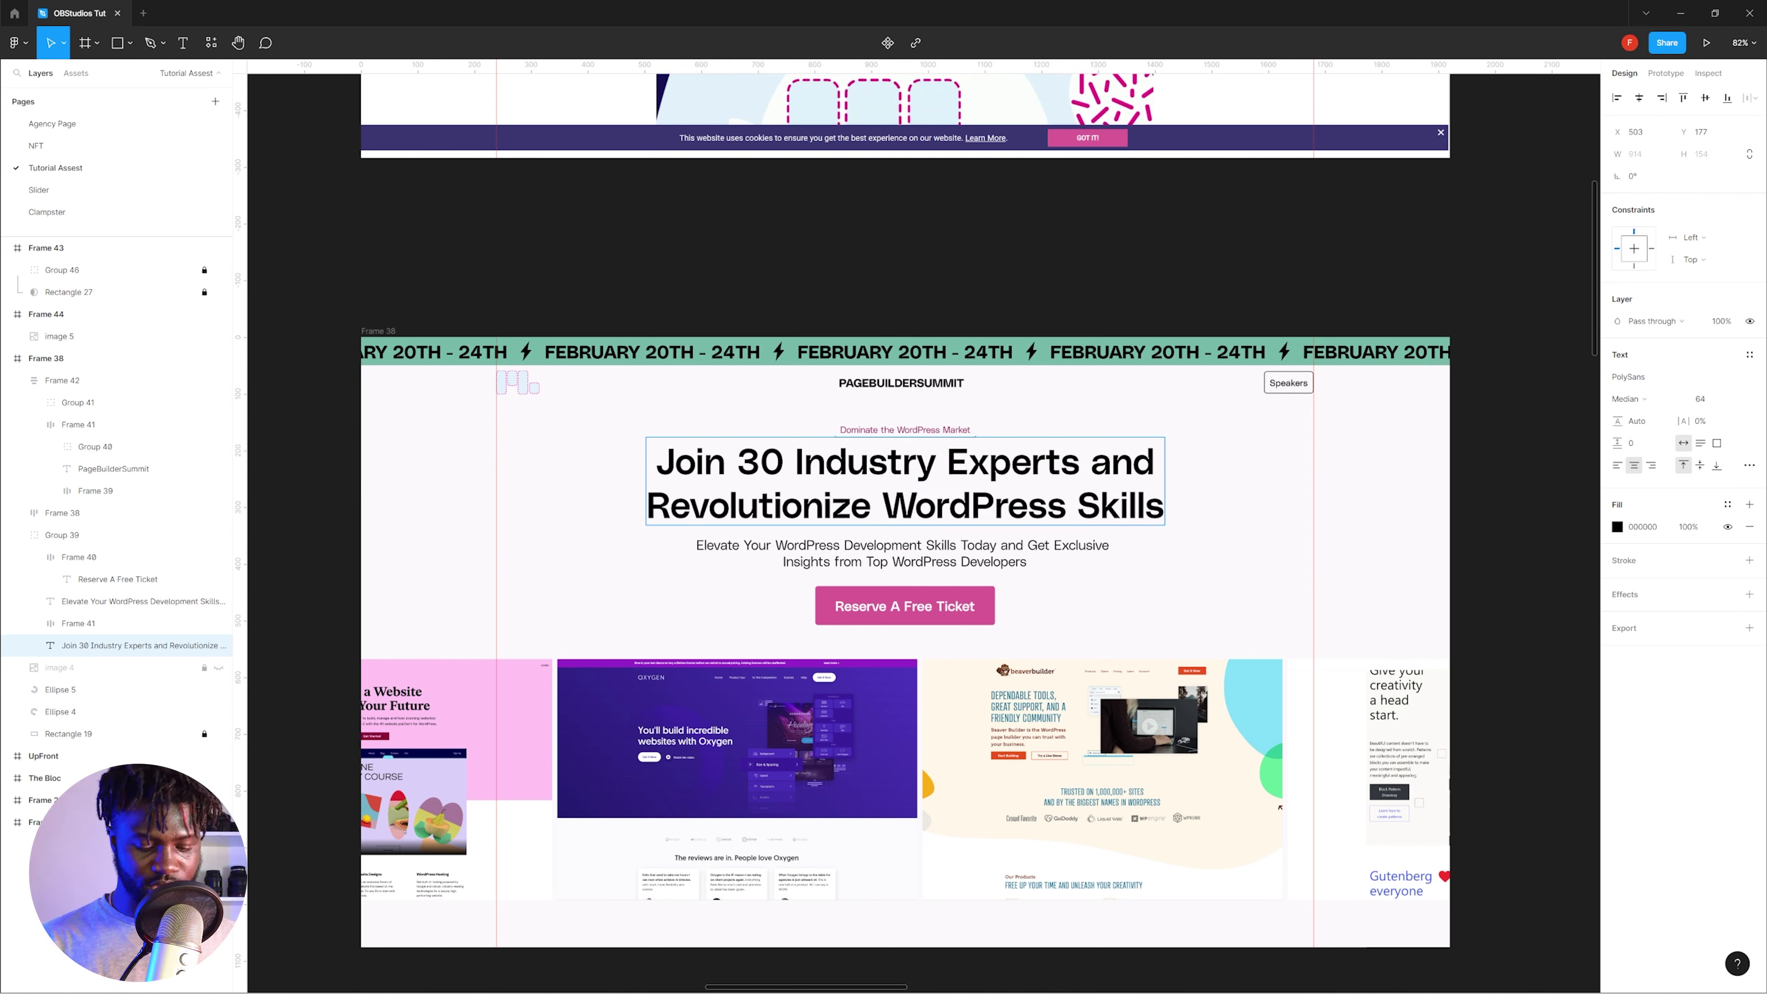
text(Your)
key(Escape)
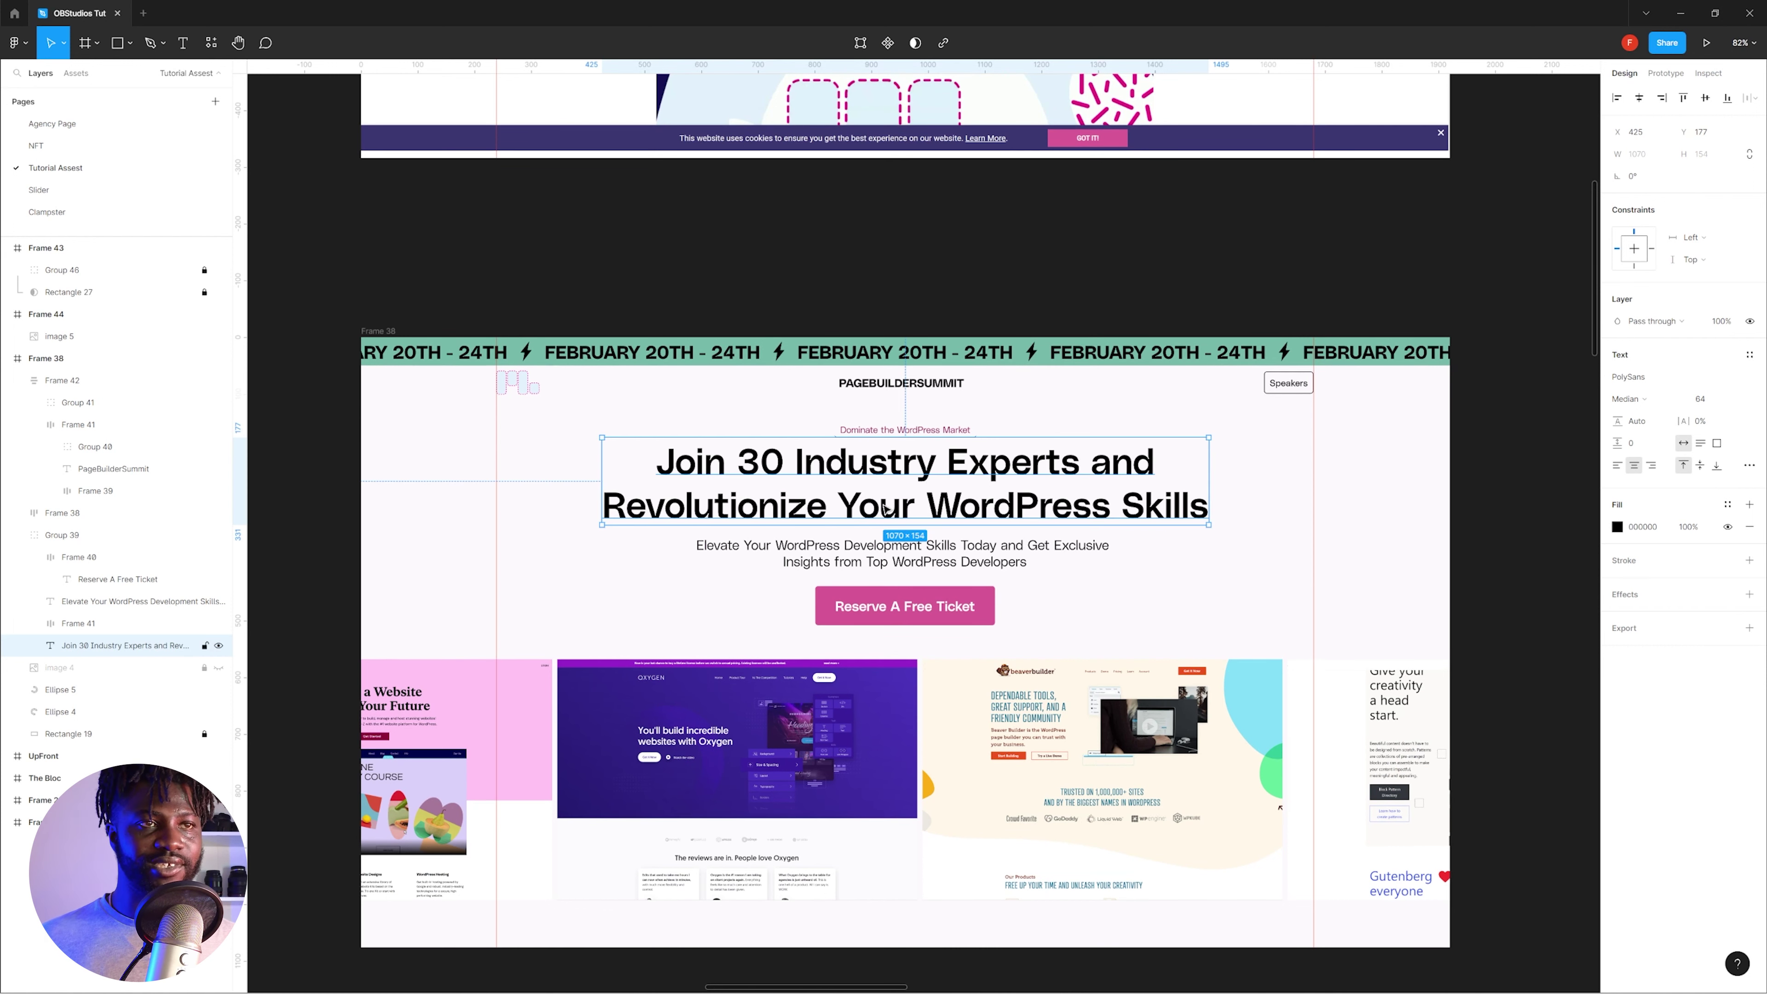
click(1245, 520)
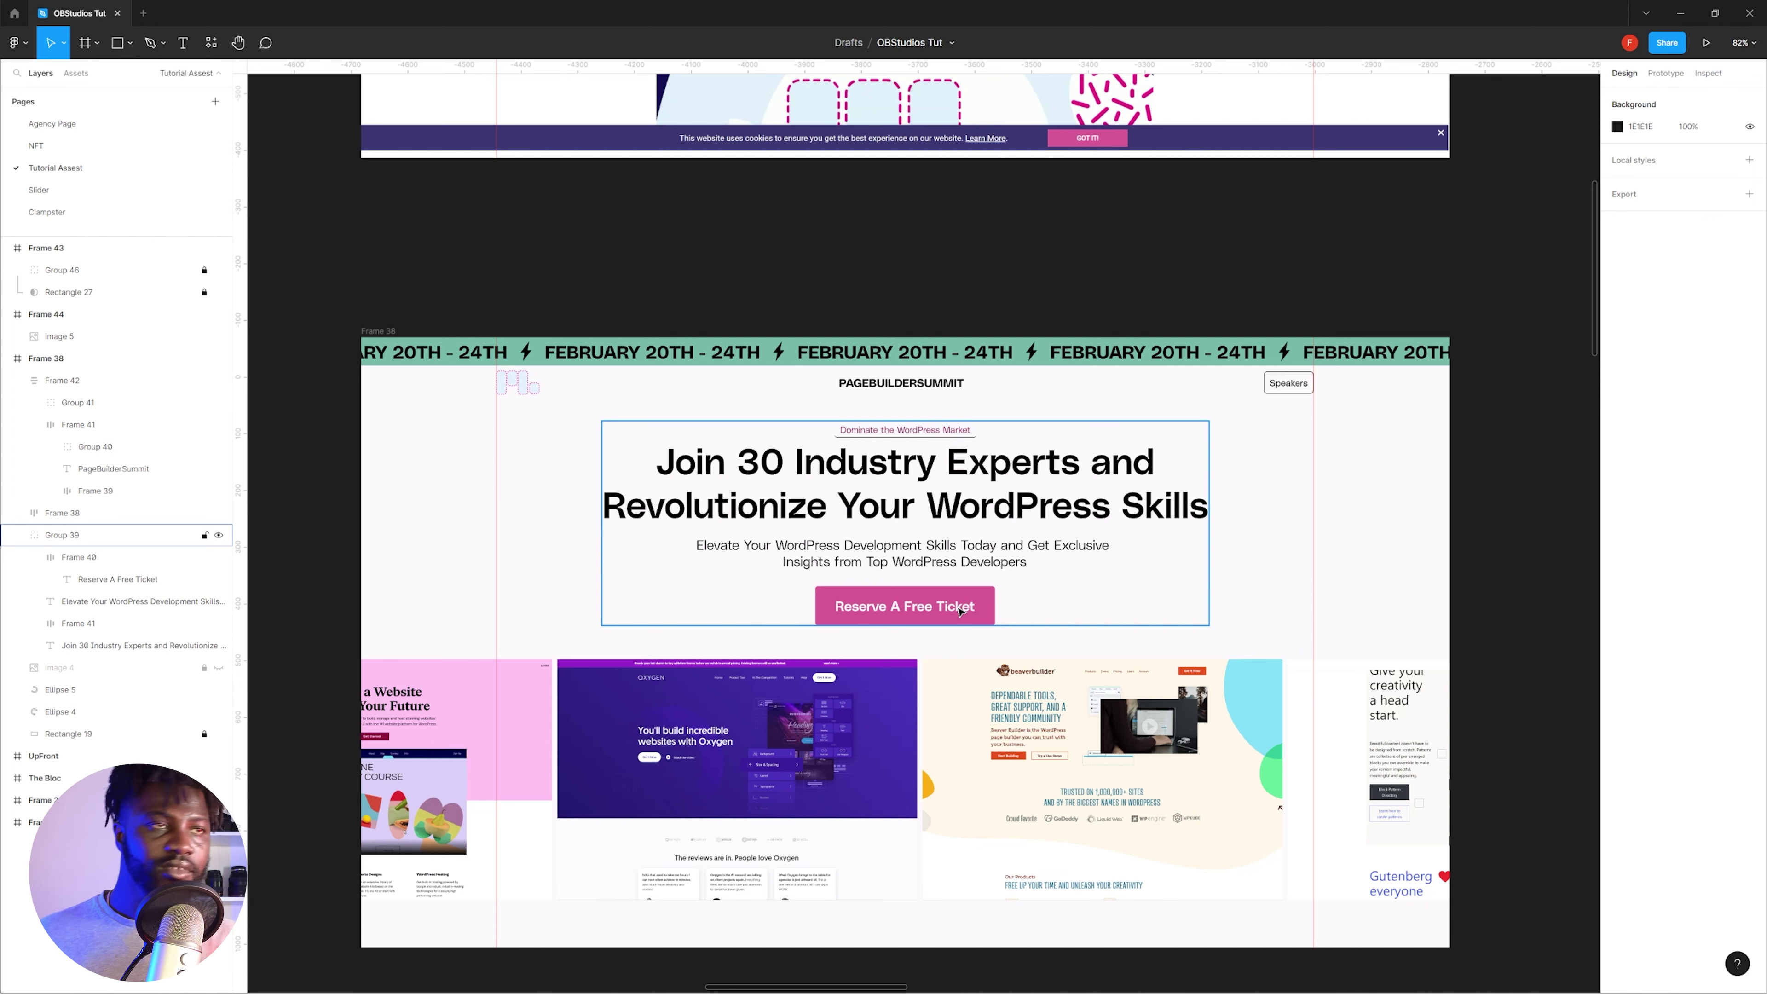
scroll(958, 611, up, 10)
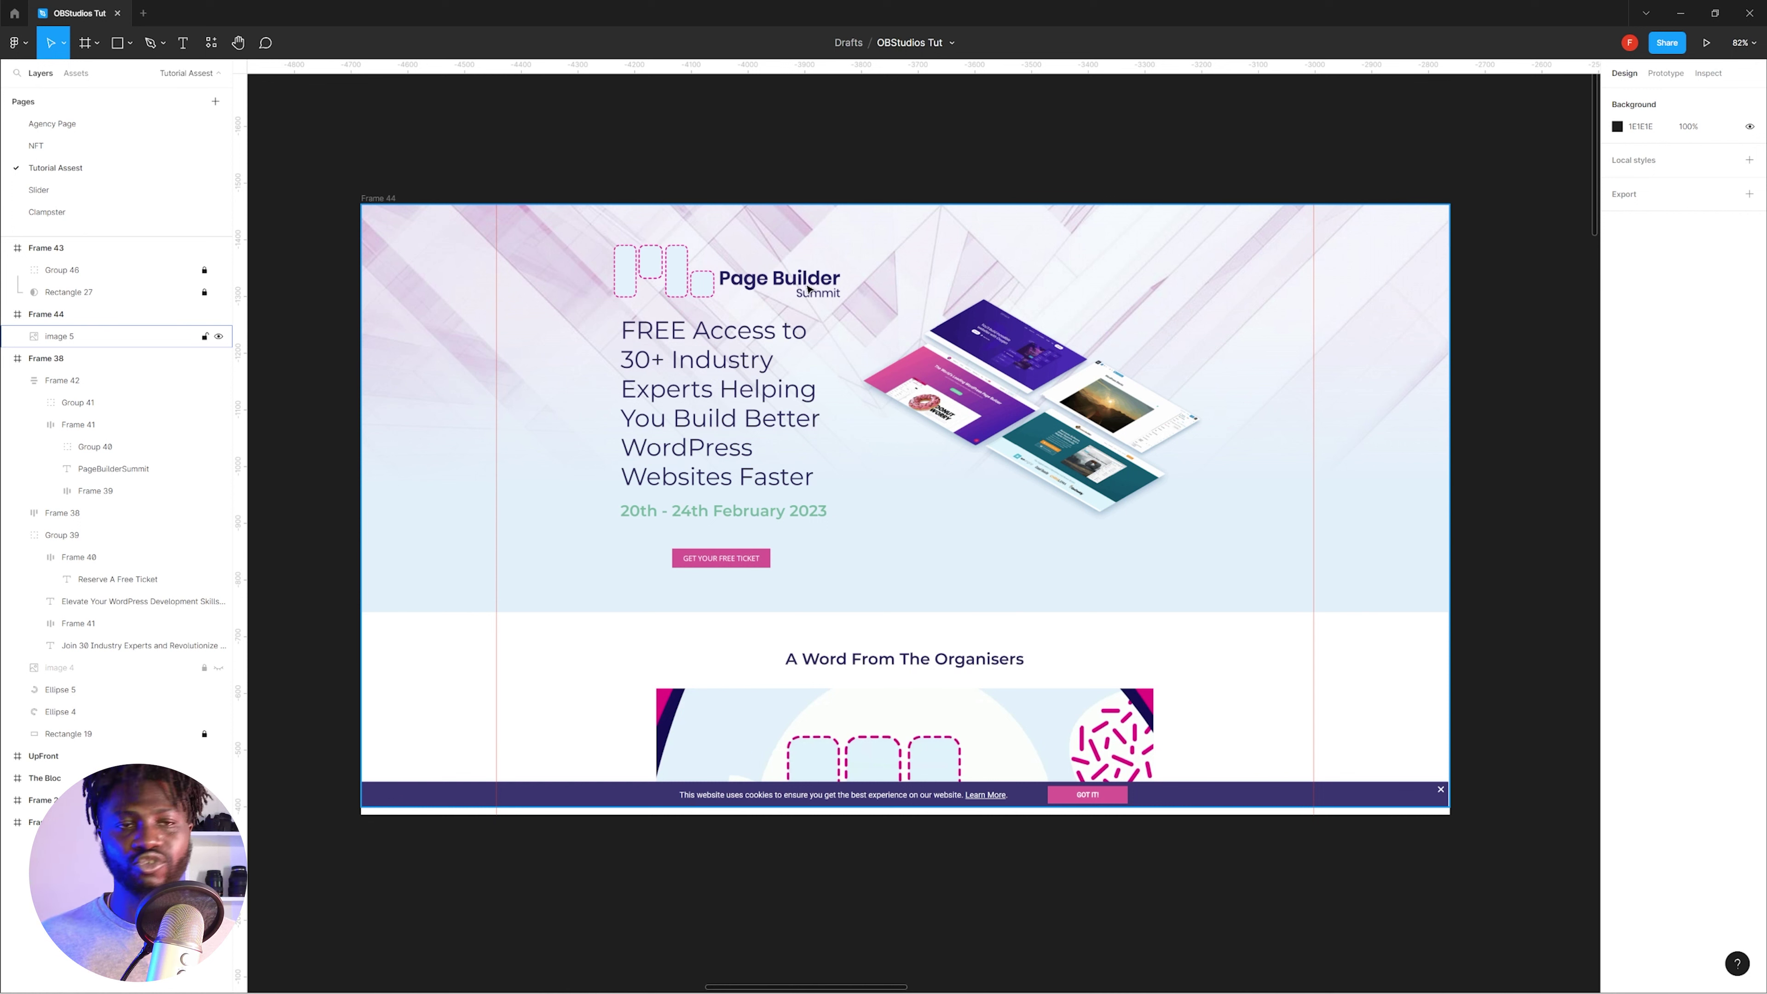
scroll(872, 314, down, 1)
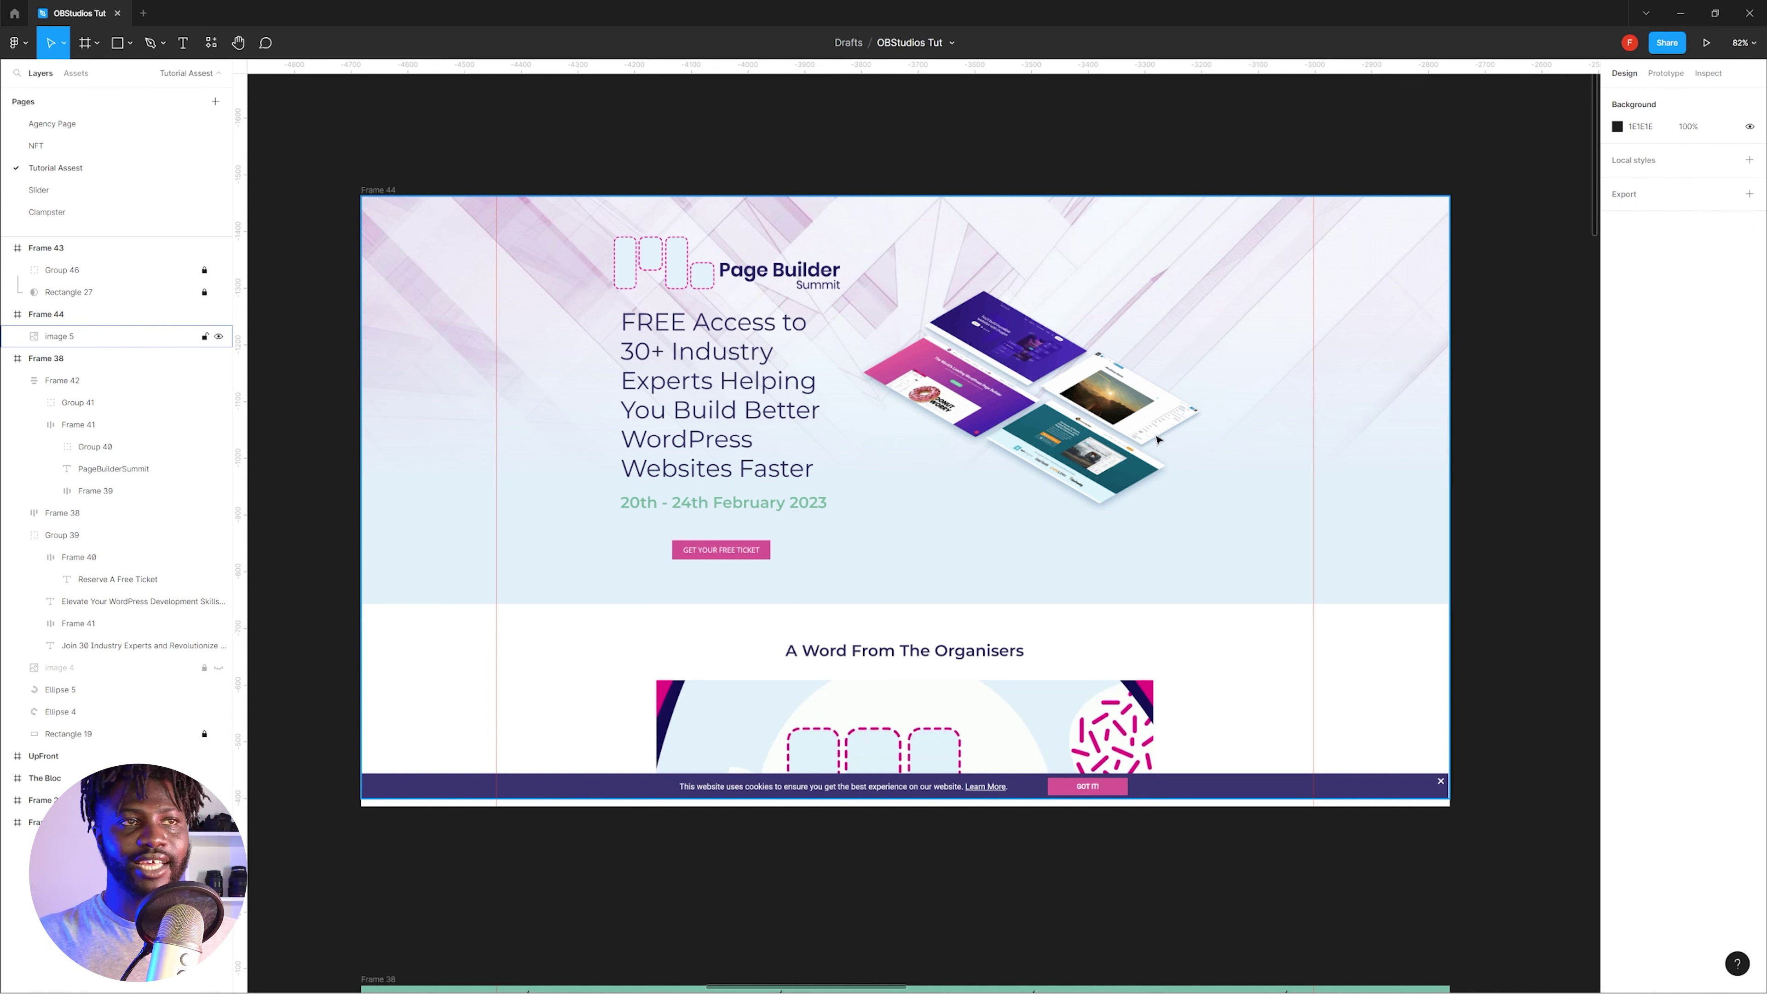
scroll(1308, 446, down, 1)
scroll(1322, 447, down, 6)
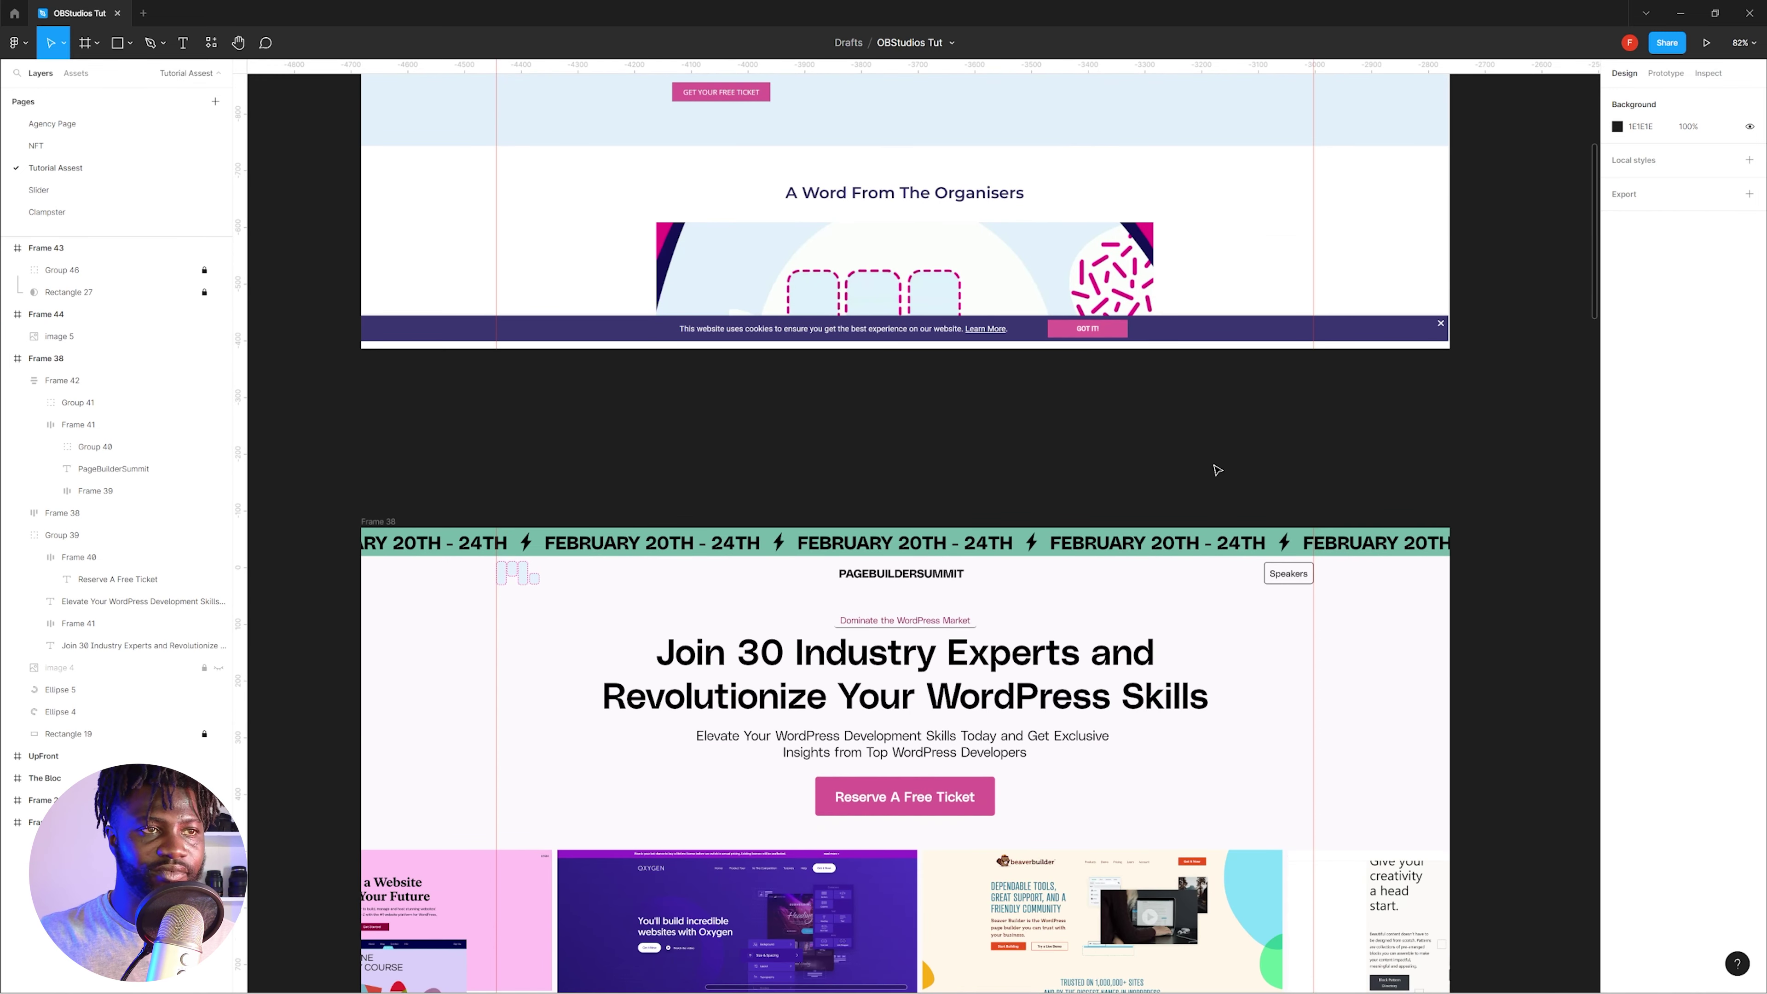
scroll(1215, 477, down, 4)
scroll(1211, 491, down, 2)
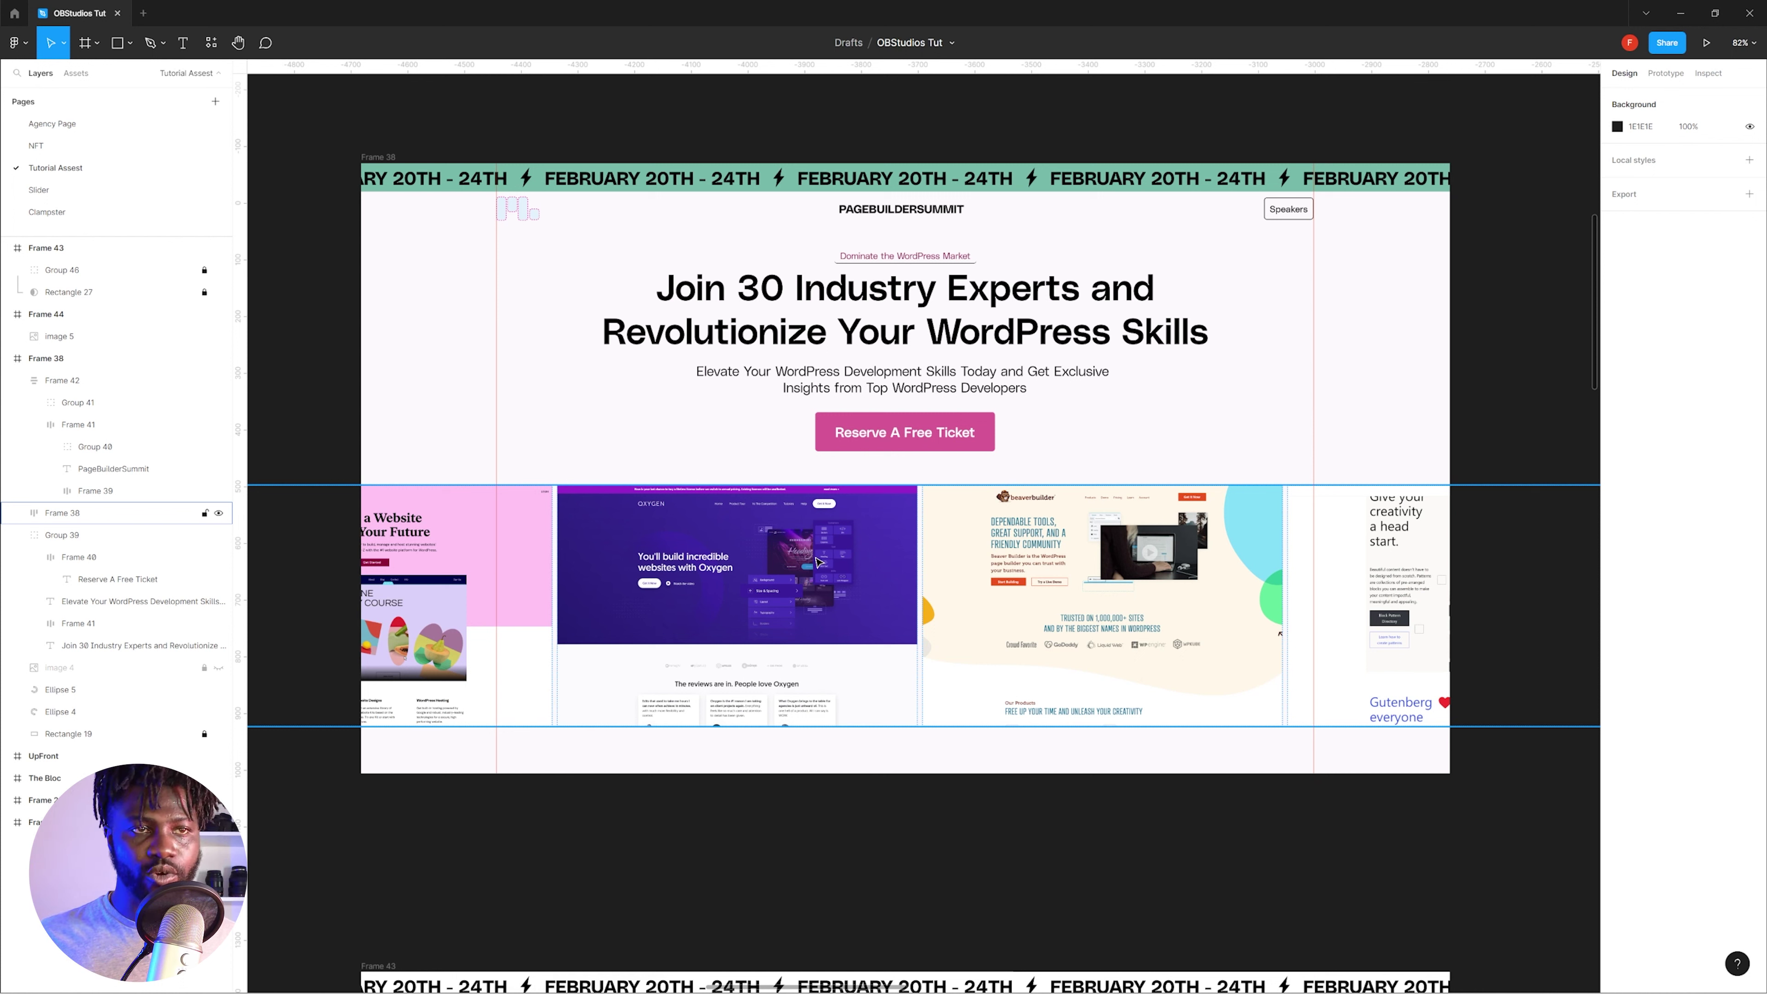
scroll(1065, 619, down, 1)
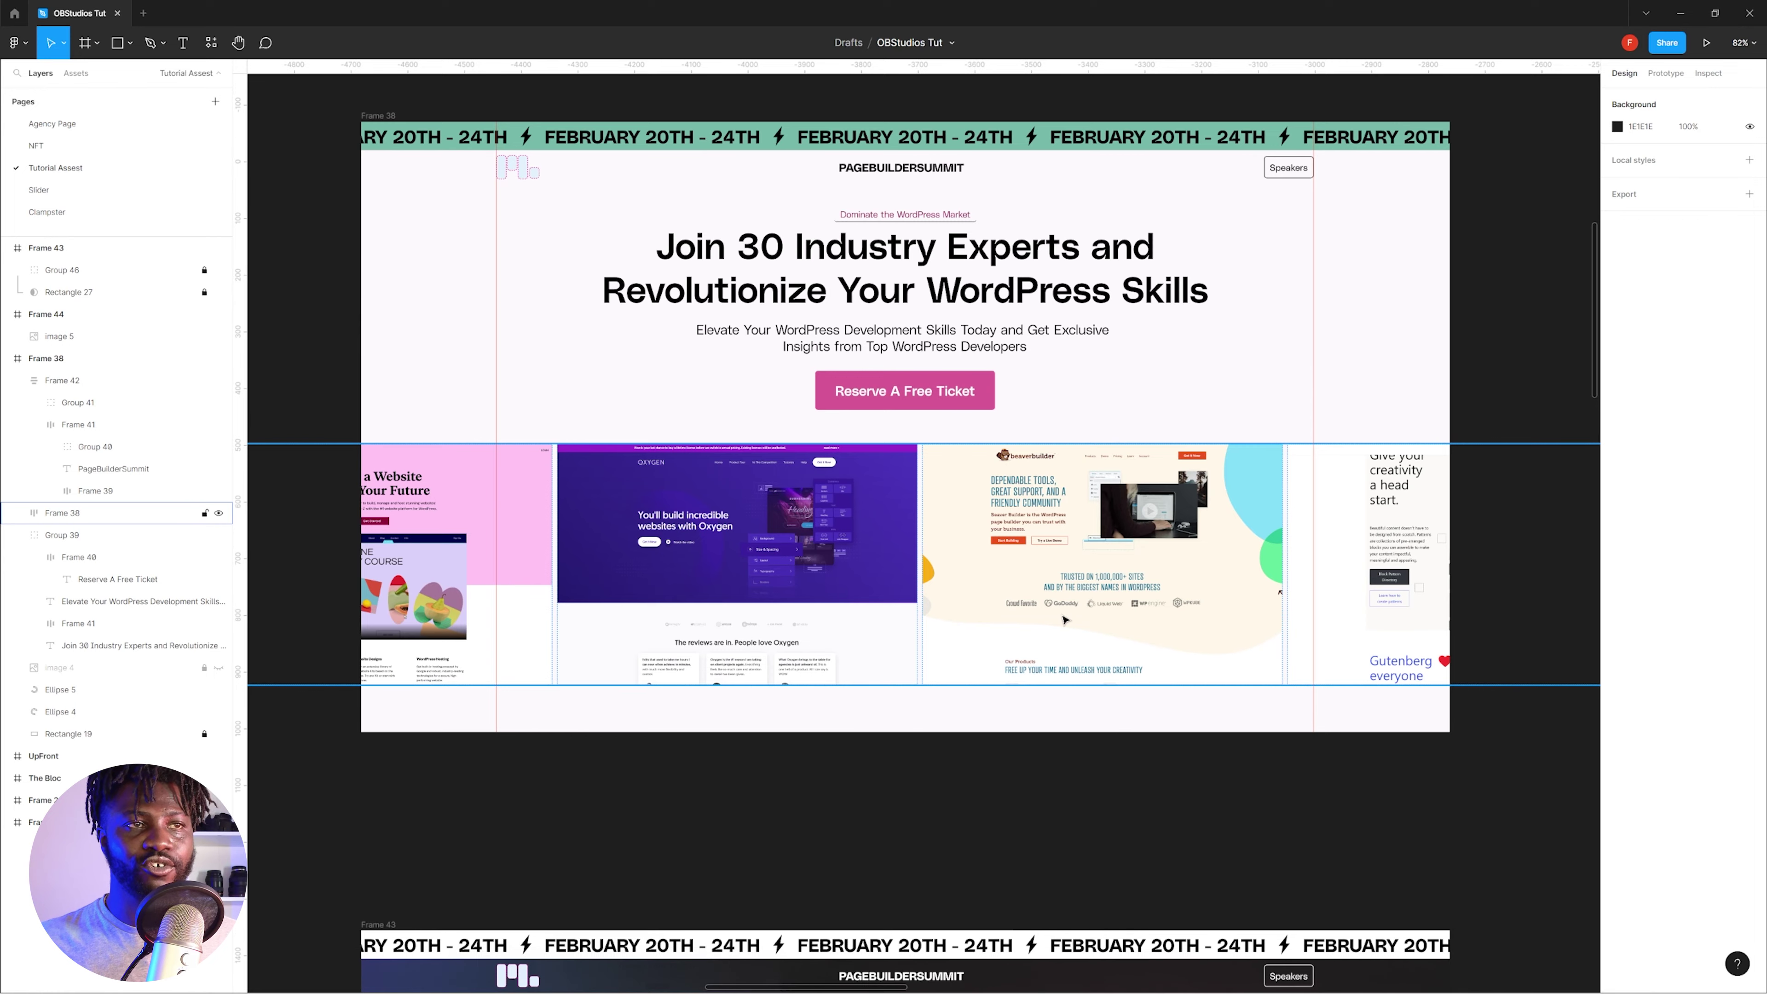
scroll(1065, 619, up, 2)
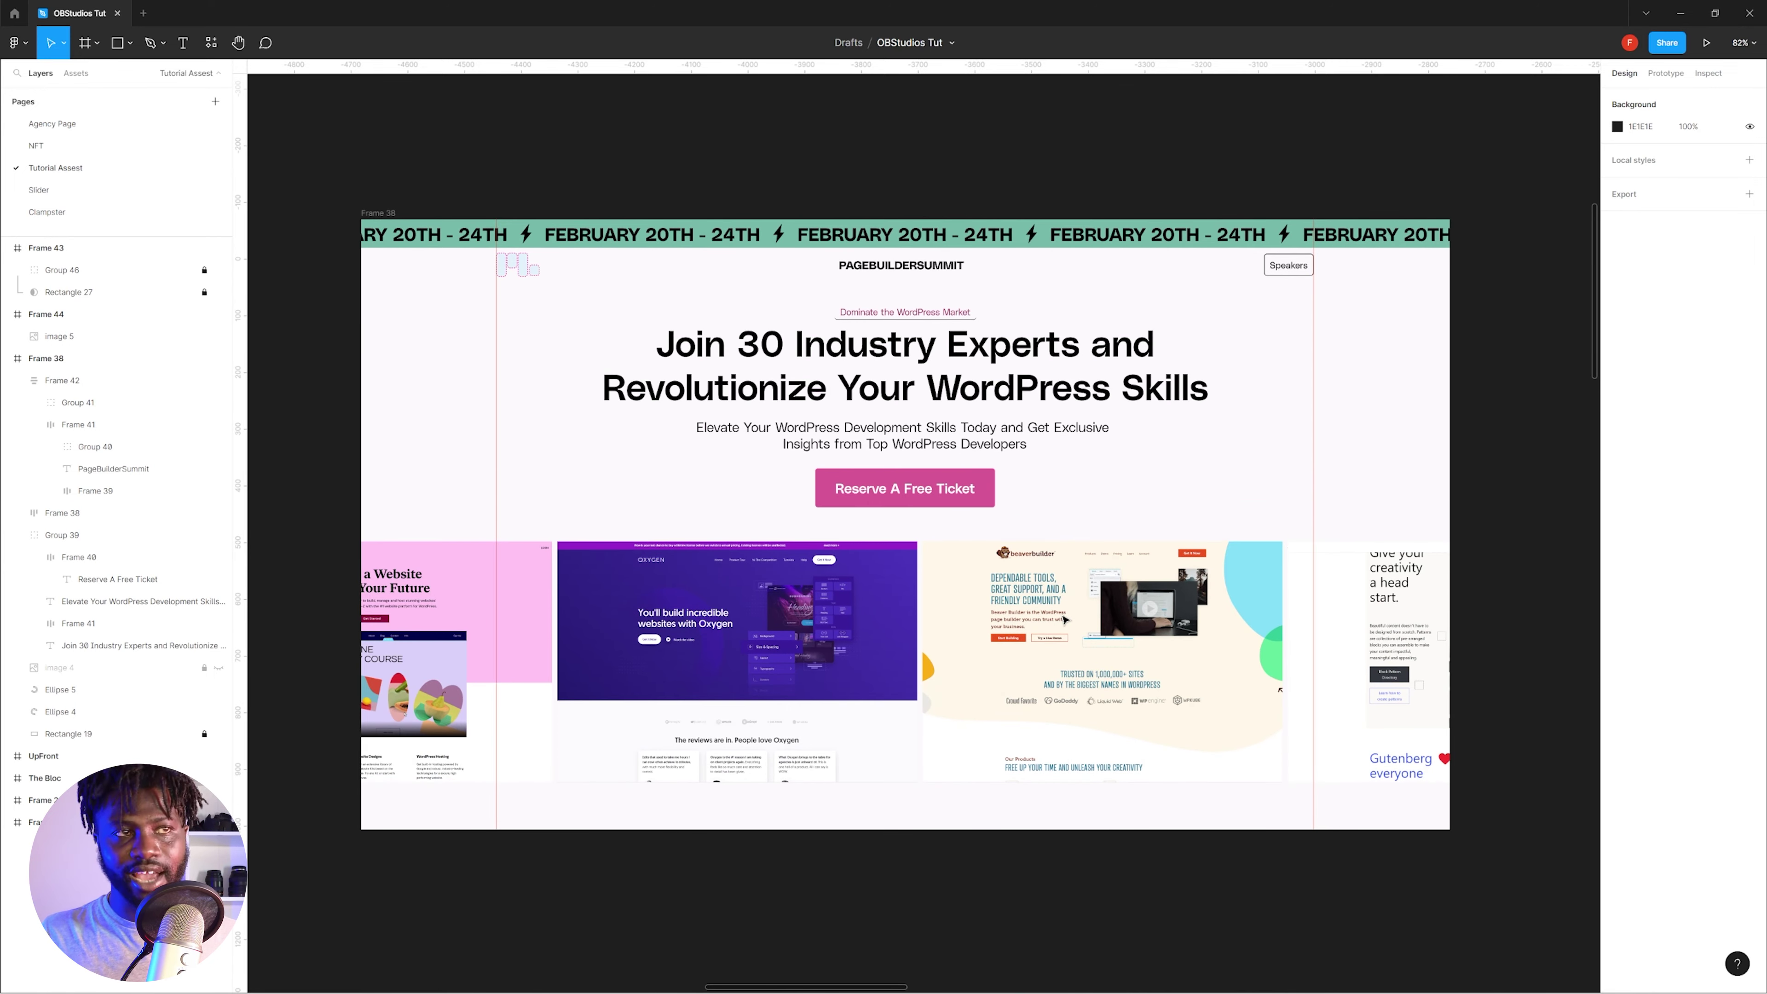
- Select the green date banner Group 41, then scroll down to Frame 43
double_click(740, 239)
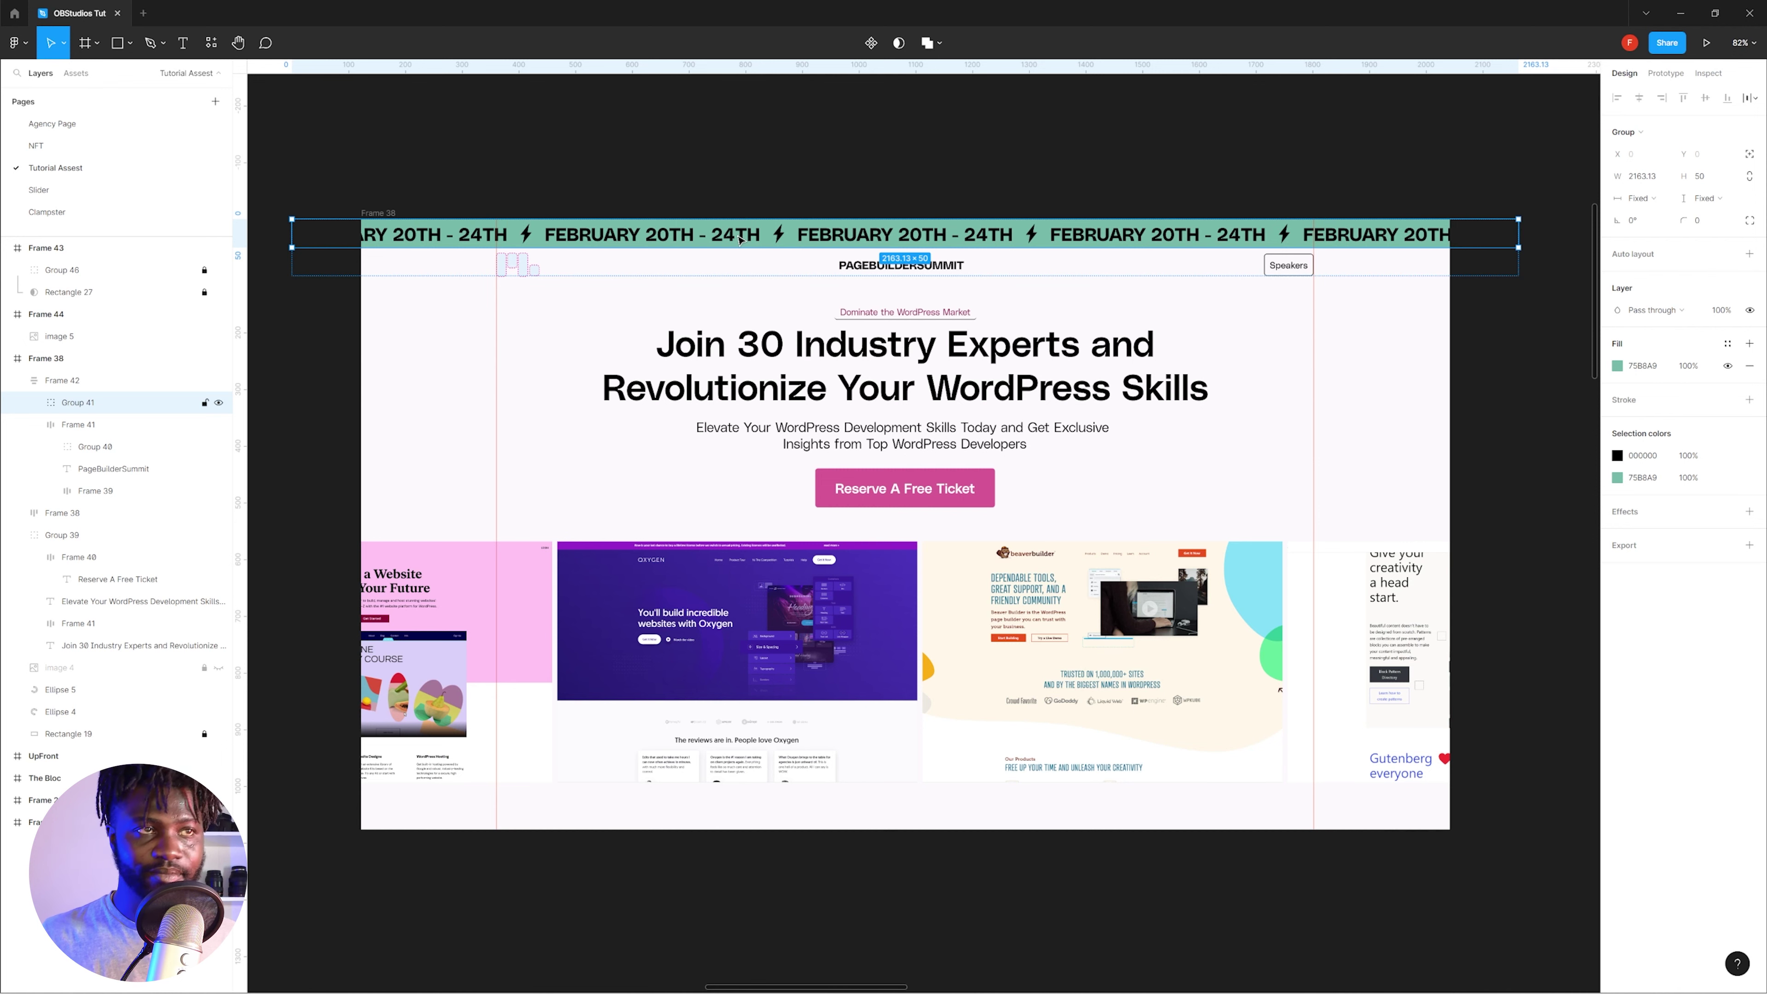
scroll(739, 240, down, 10)
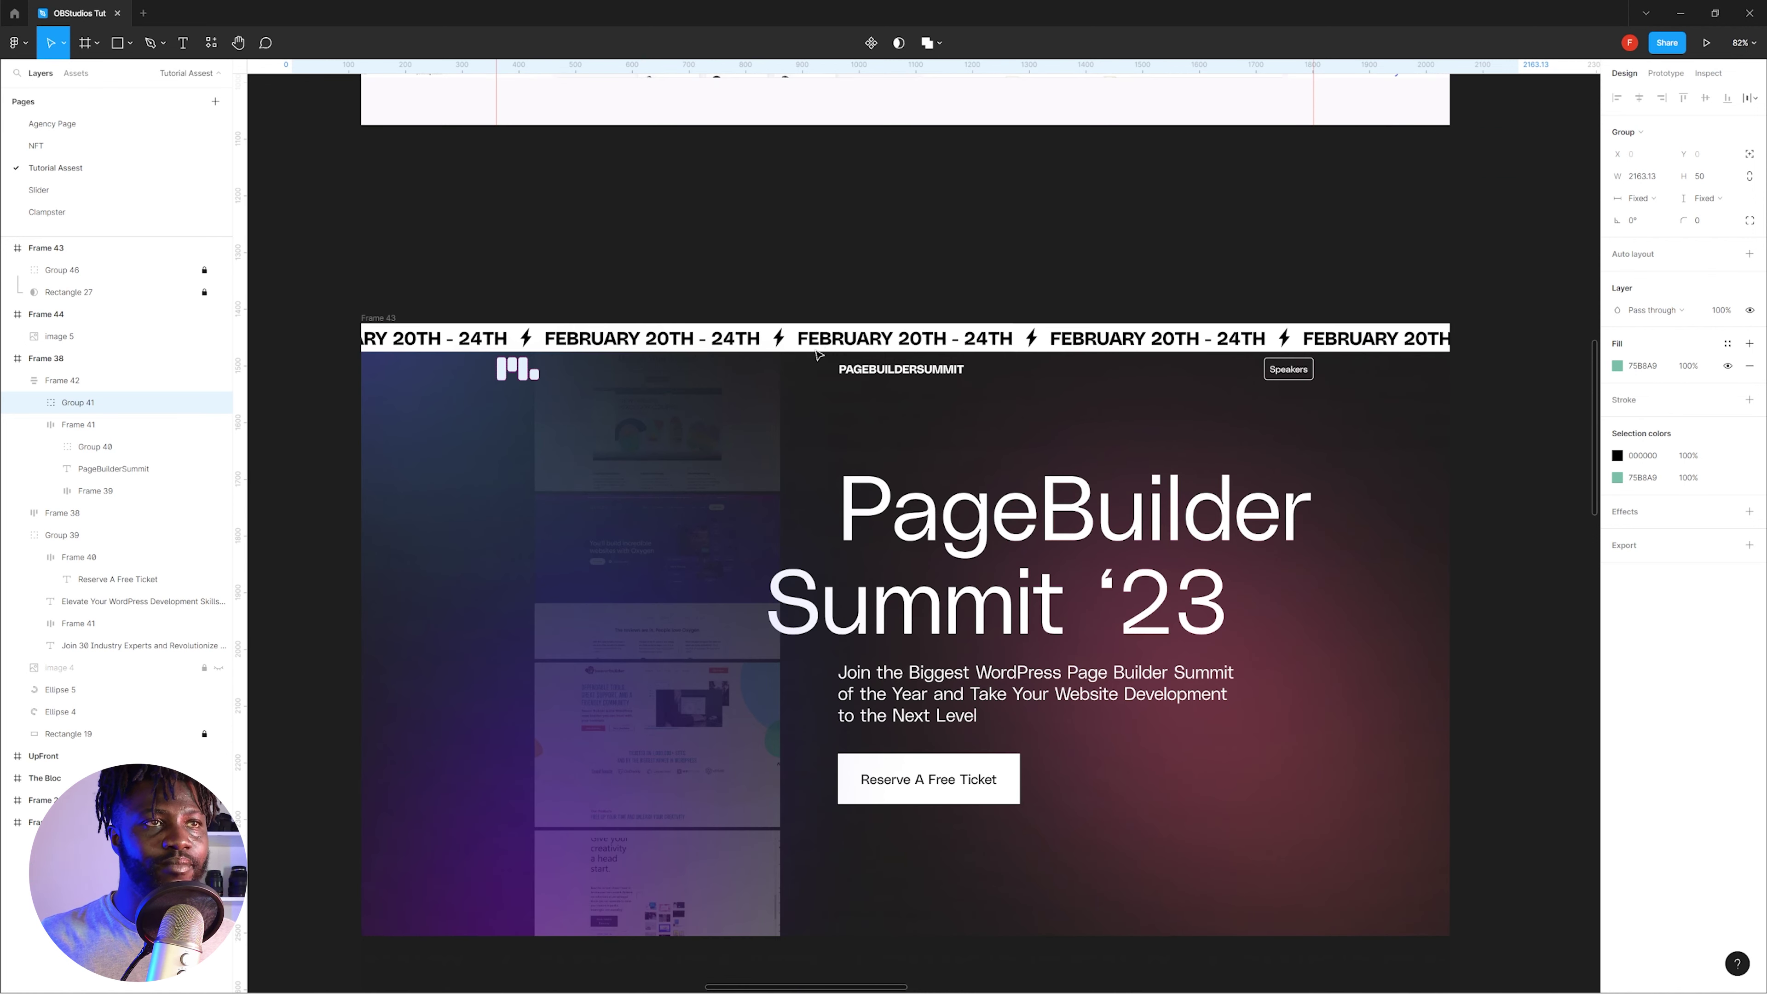
click(961, 206)
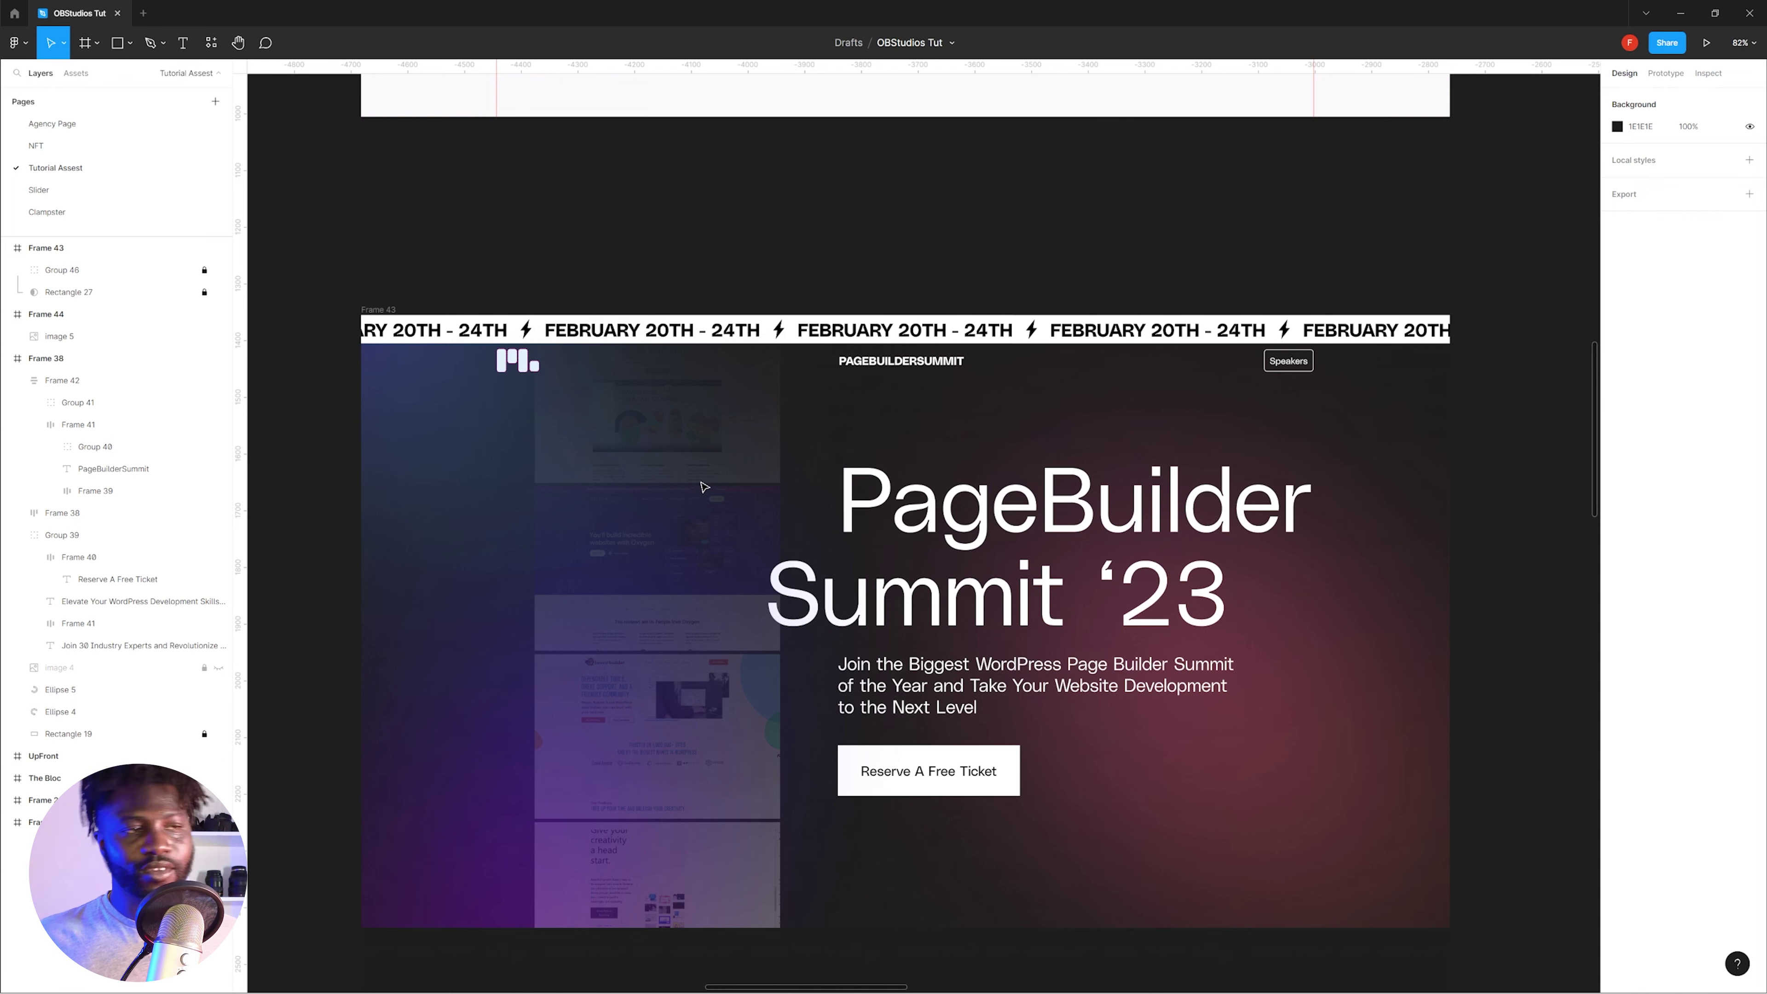
scroll(684, 482, down, 1)
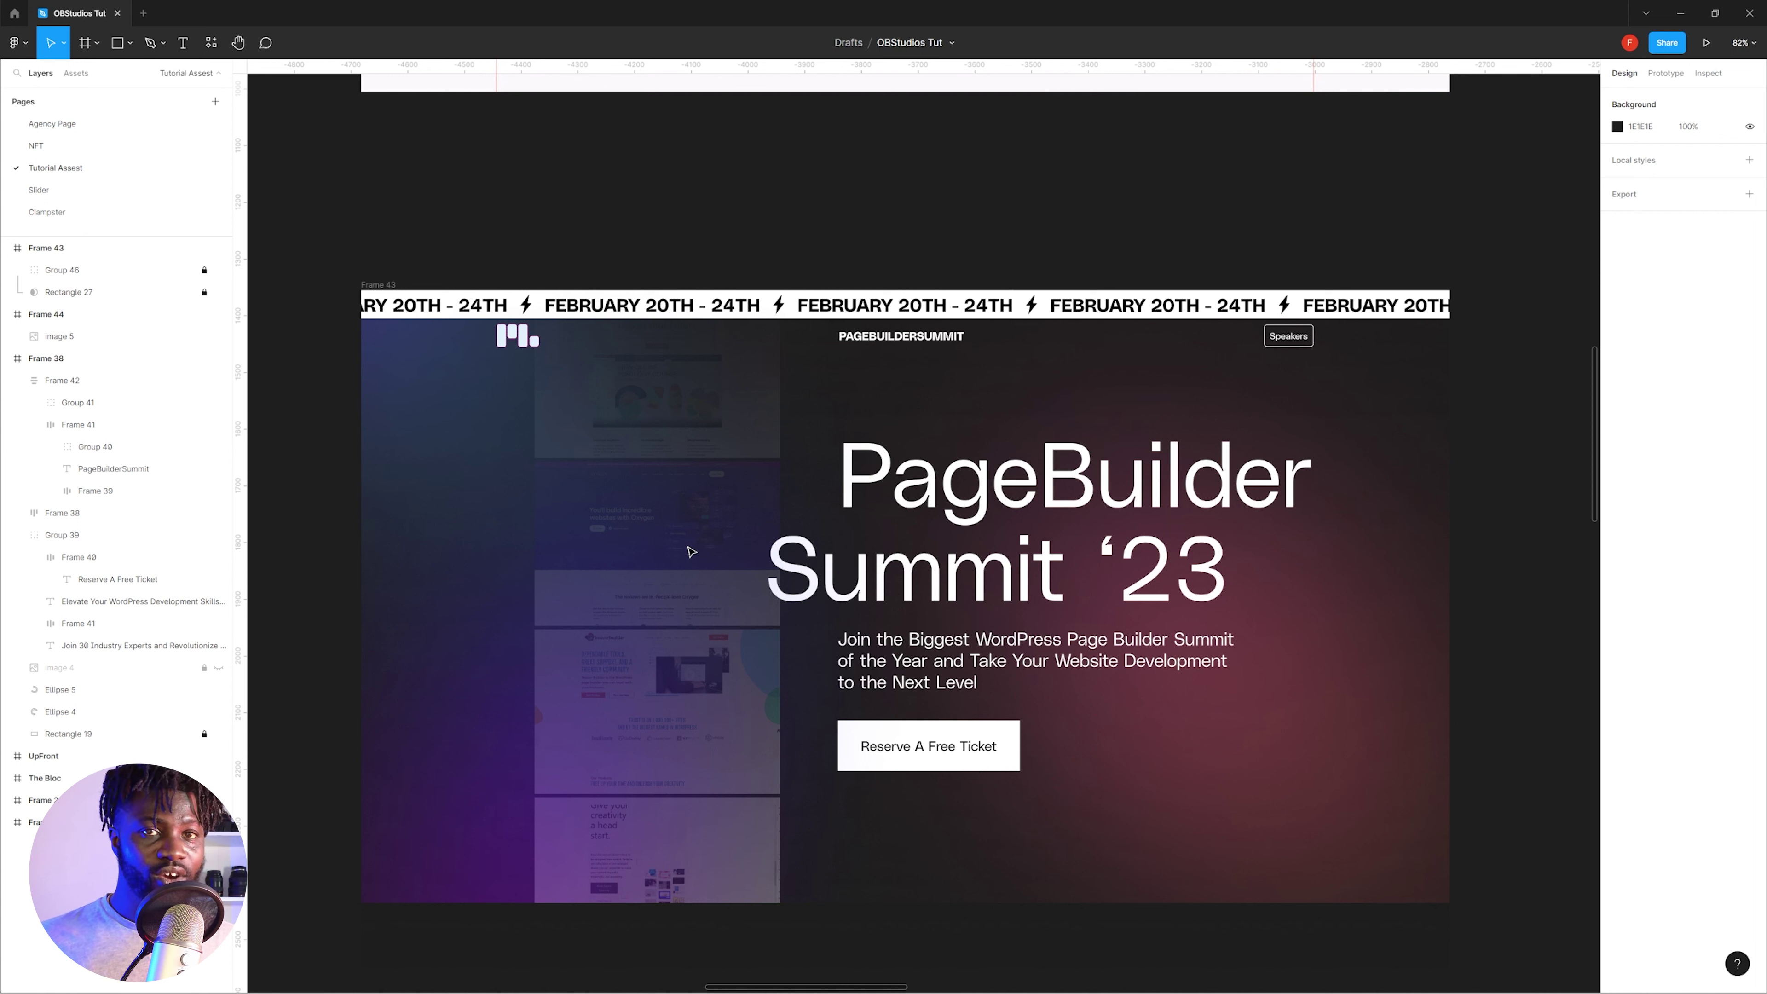
scroll(689, 551, up, 12)
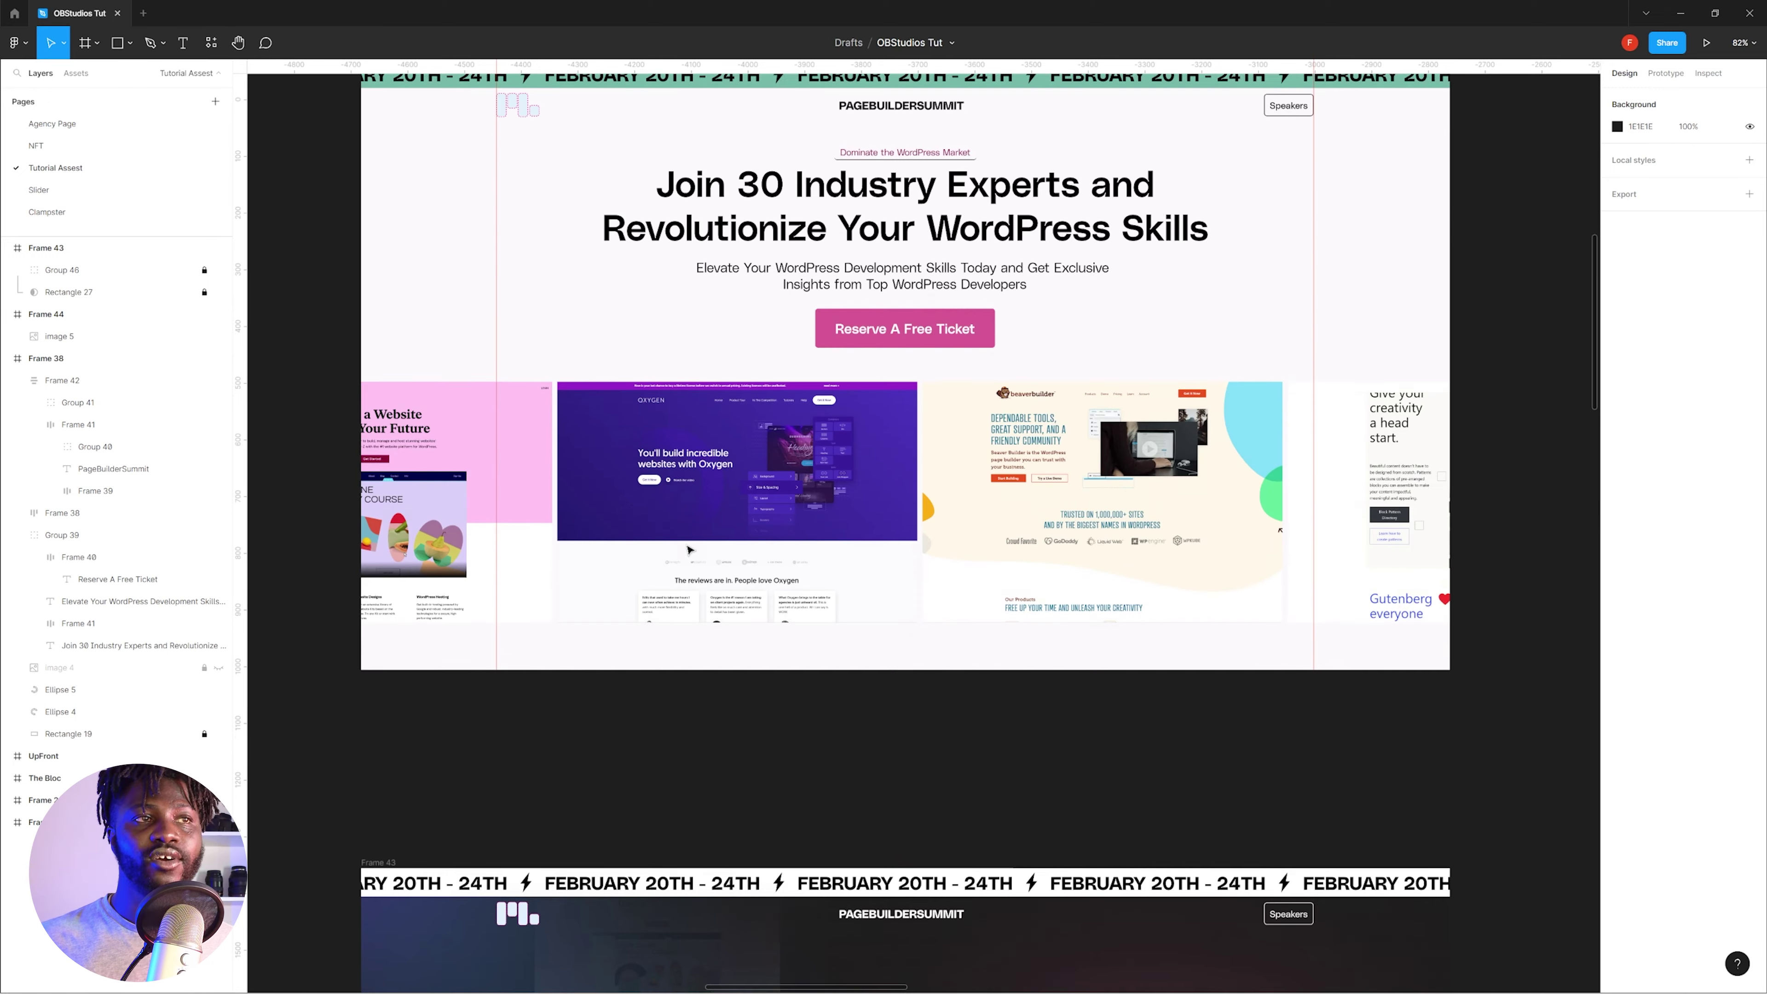
scroll(690, 550, down, 1)
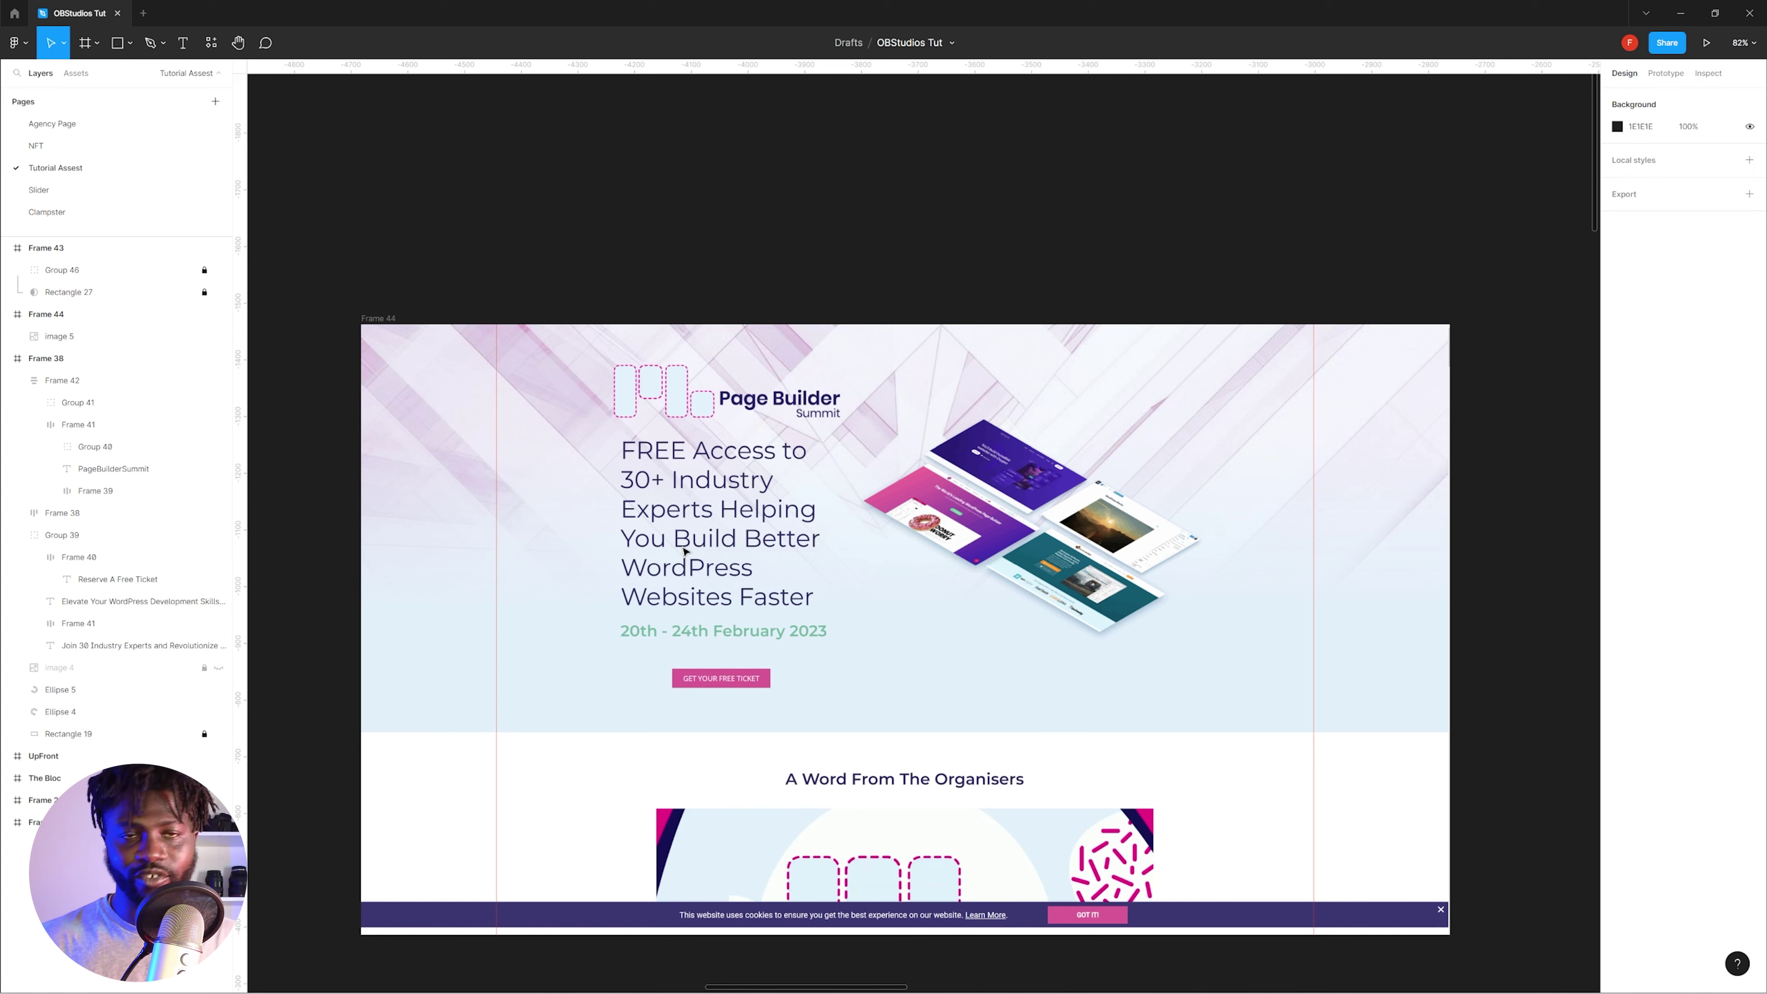
scroll(685, 551, down, 10)
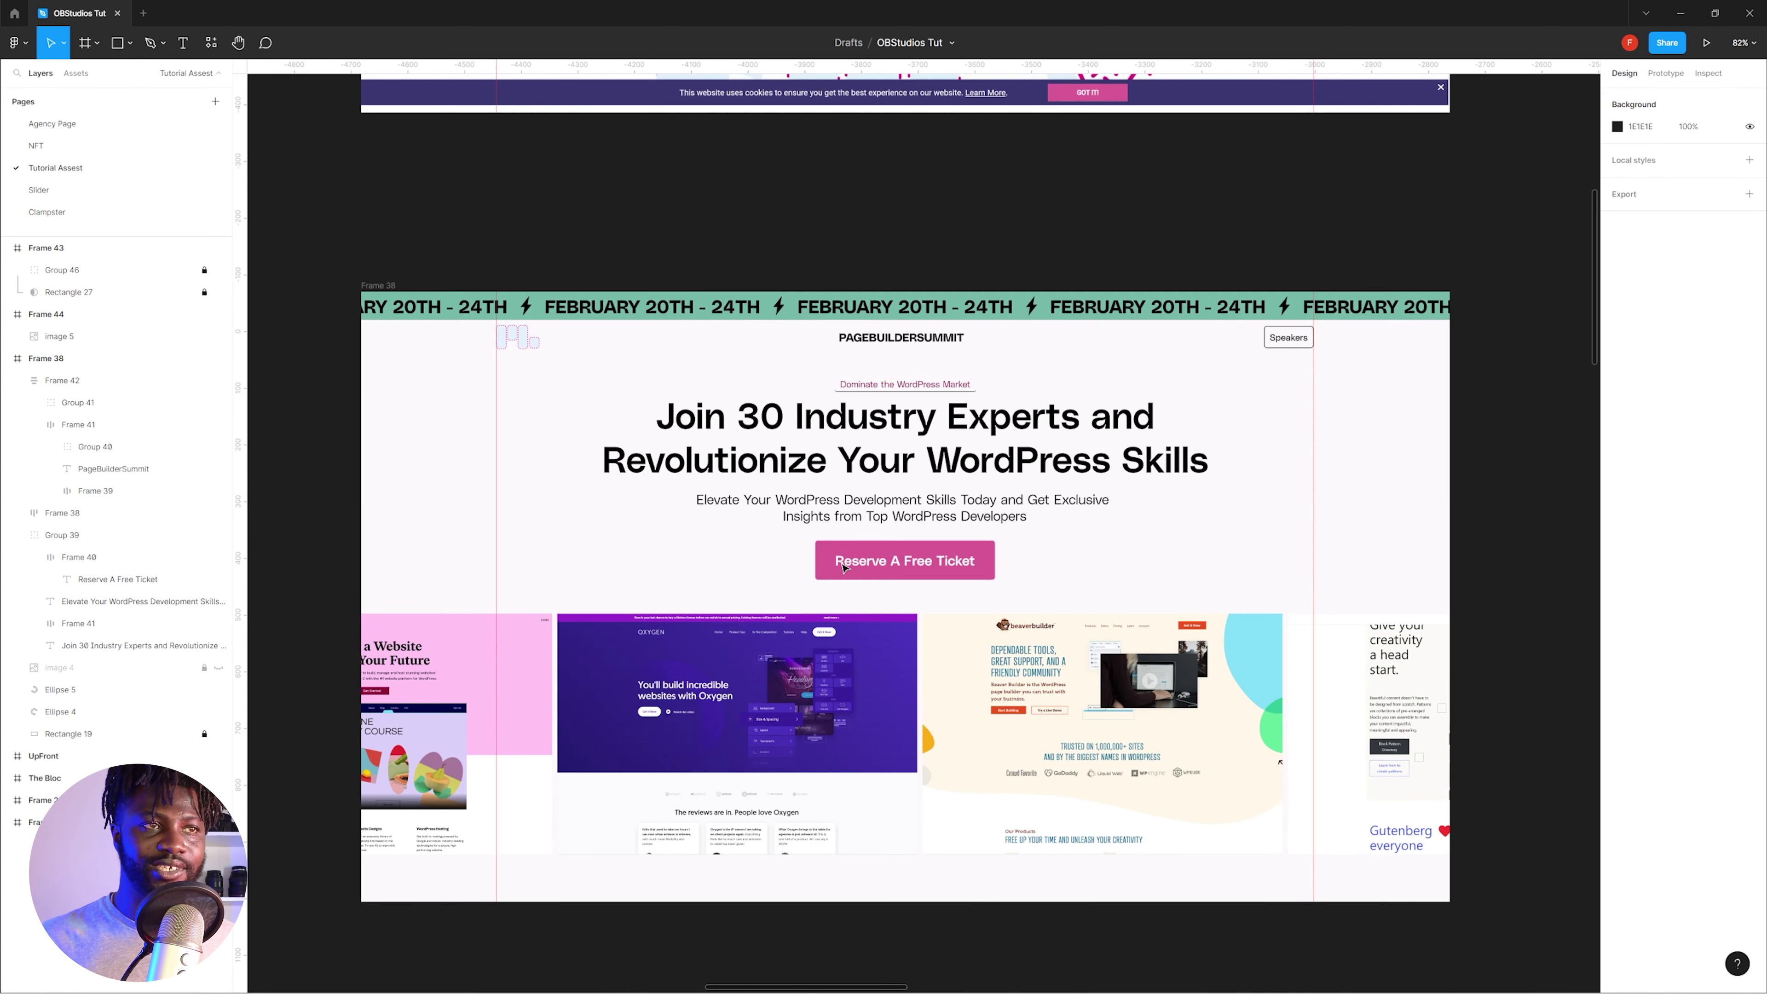
scroll(991, 437, down, 10)
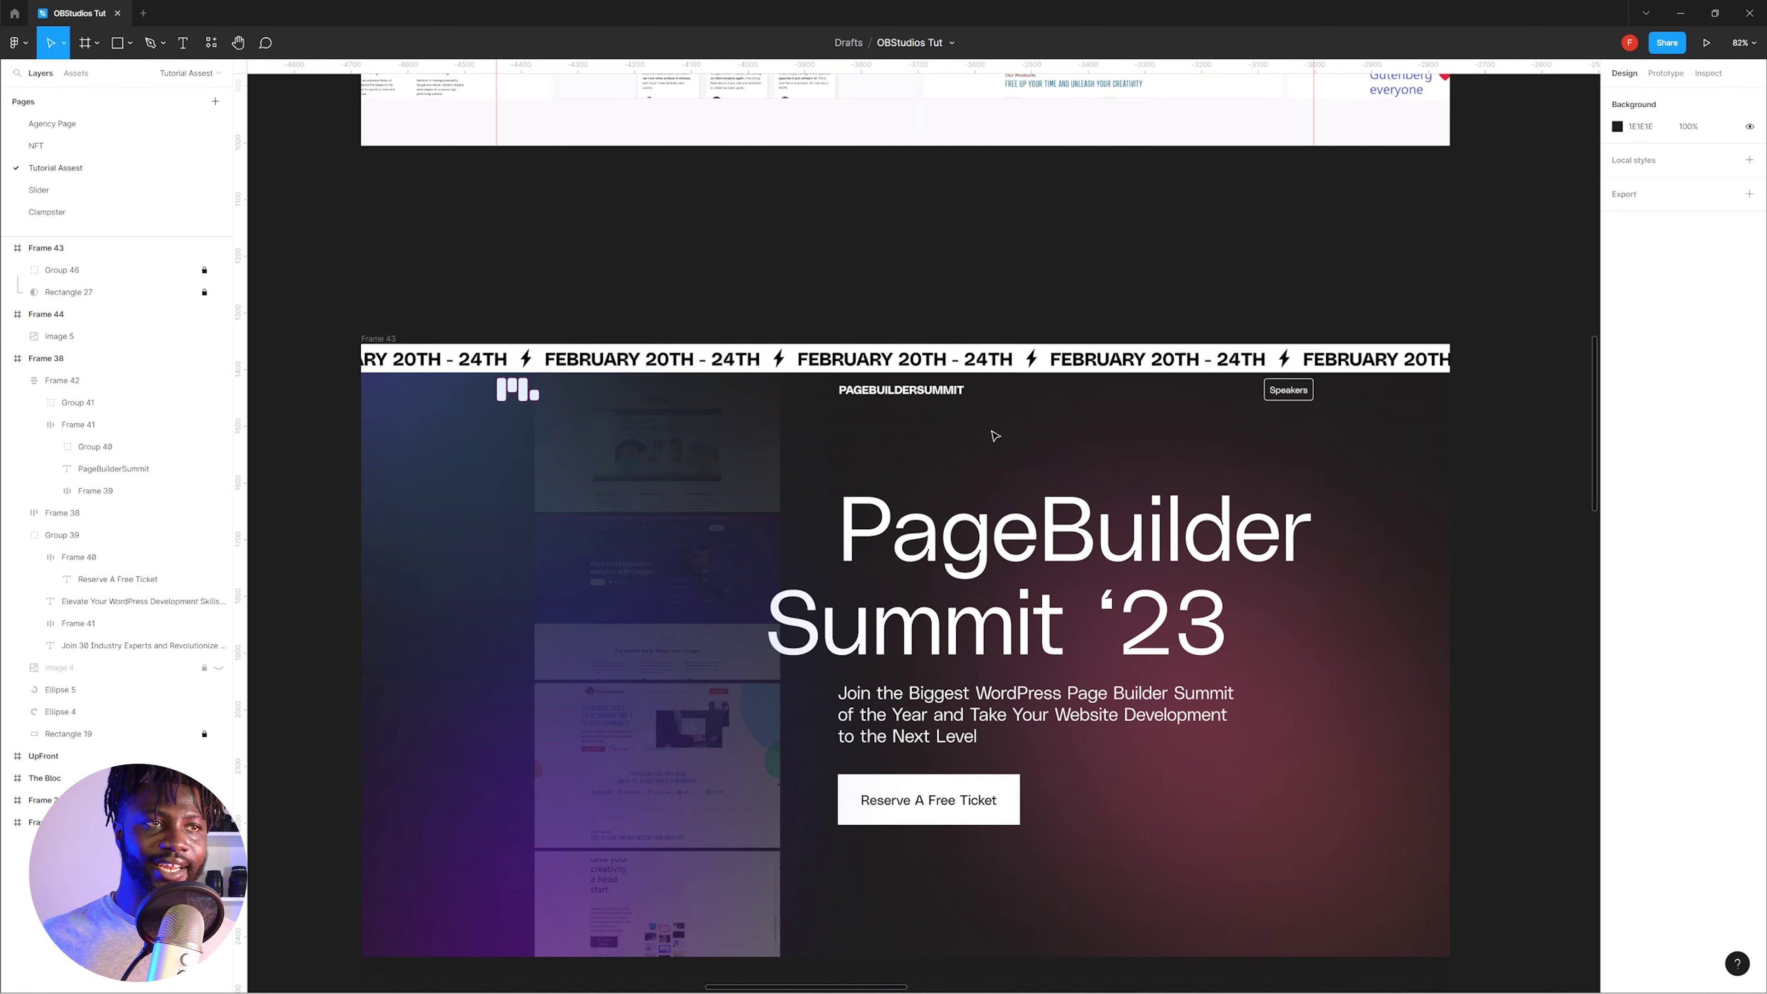
scroll(908, 481, down, 2)
scroll(901, 479, up, 1)
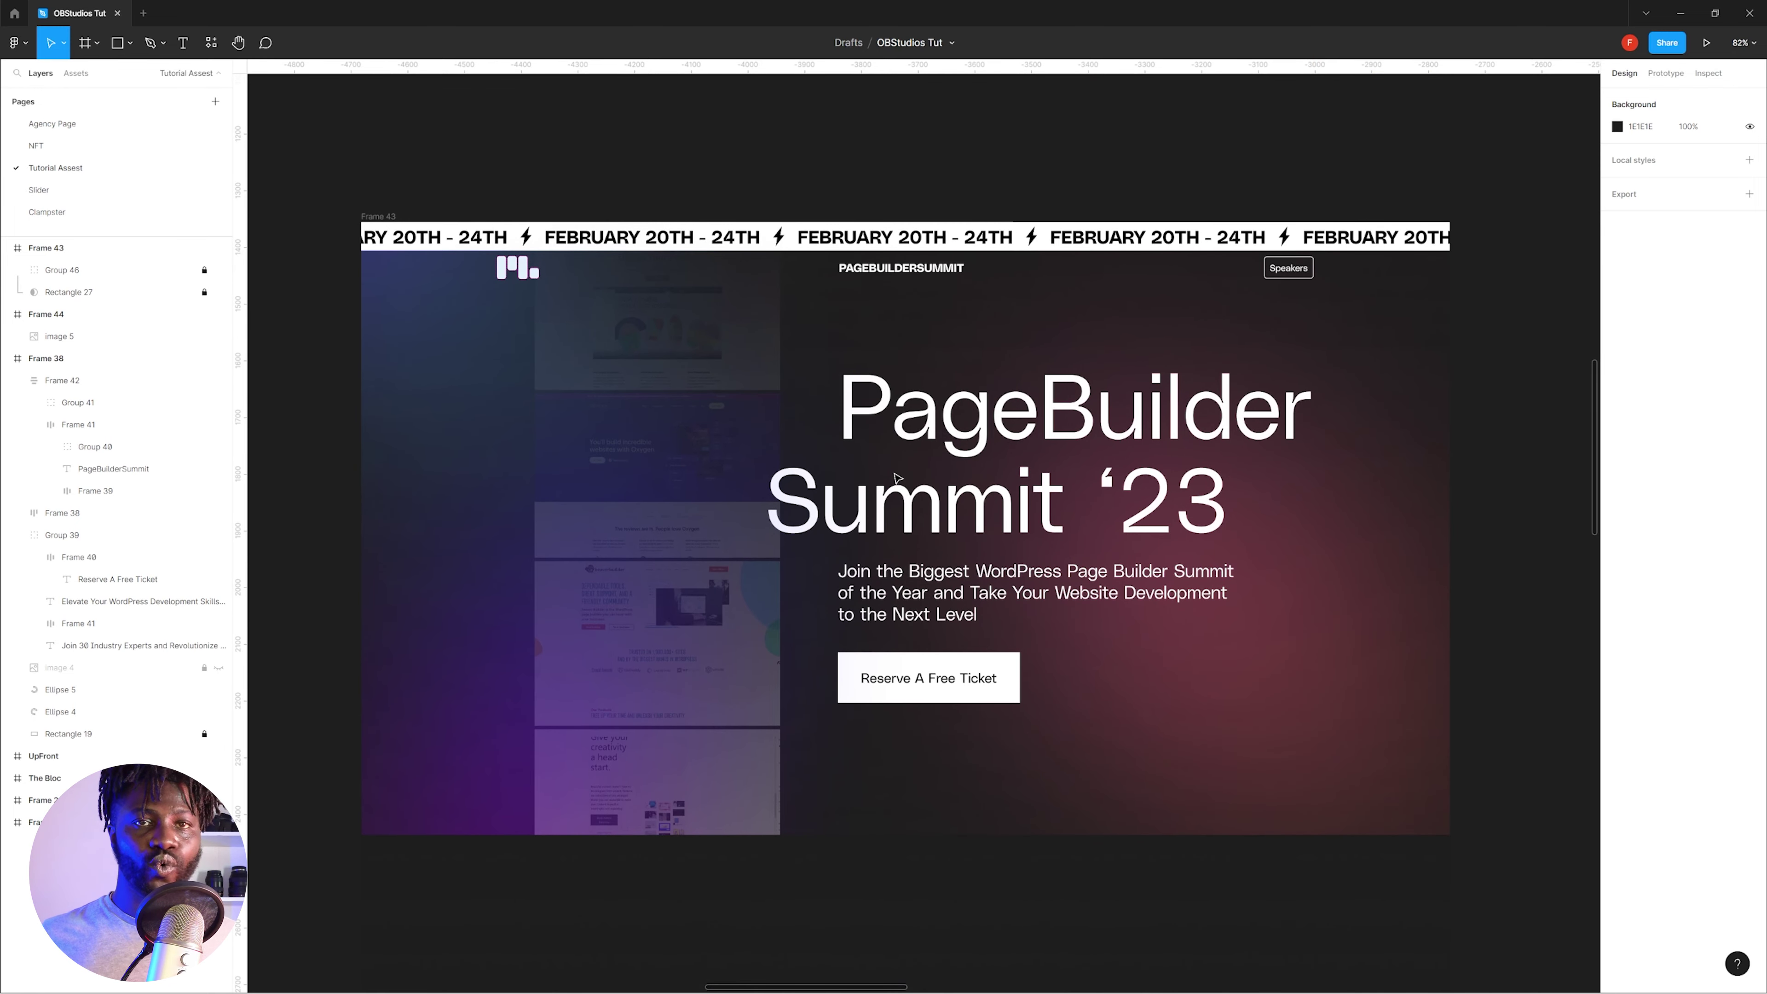